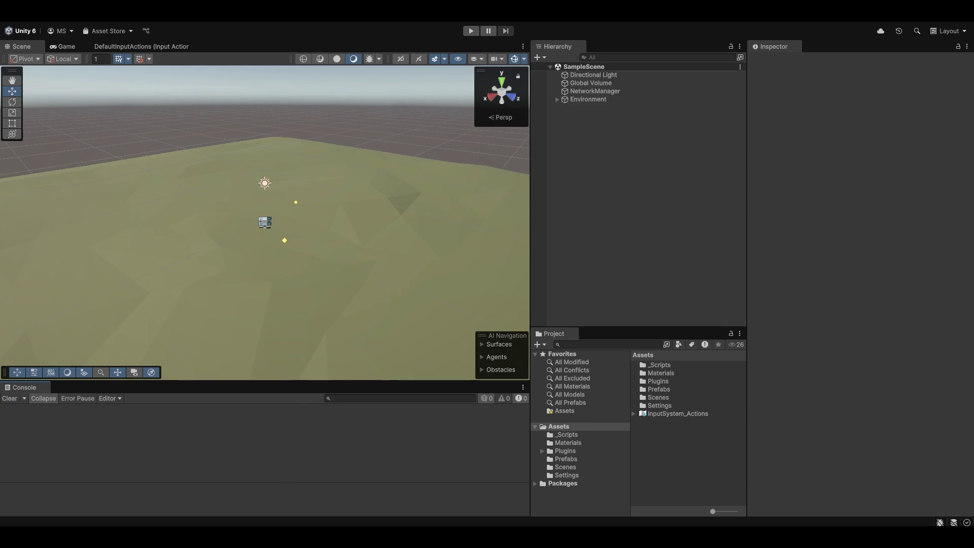
pyautogui.click(180, 510)
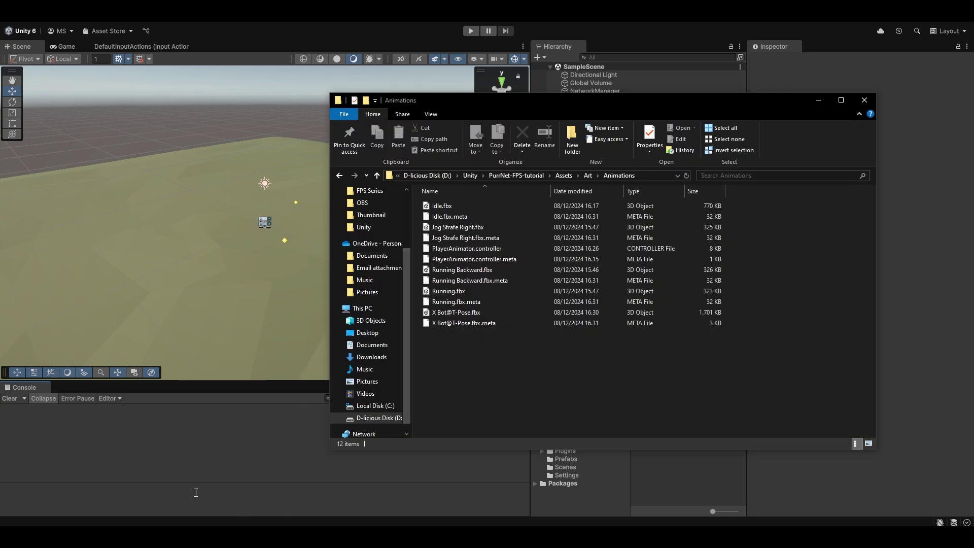
pyautogui.click(467, 208)
pyautogui.keyDown('ctrl'); pyautogui.click(457, 227); pyautogui.keyUp('ctrl')
pyautogui.keyDown('ctrl'); pyautogui.click(462, 270); pyautogui.keyUp('ctrl')
pyautogui.keyDown('ctrl'); pyautogui.click(449, 291); pyautogui.keyUp('ctrl')
pyautogui.keyDown('ctrl'); pyautogui.click(457, 313); pyautogui.keyUp('ctrl')
pyautogui.press('super')
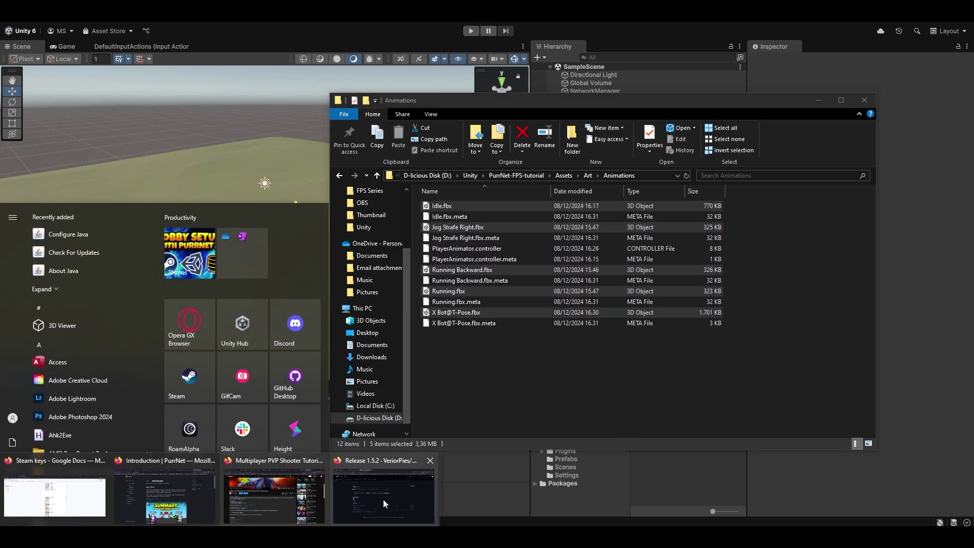
pyautogui.click(373, 501)
# Load mixamo.com in a new Firefox tab, then return to the Animations folder window
pyautogui.hotkey('ctrl', 't')
pyautogui.write('mixamo.com/')
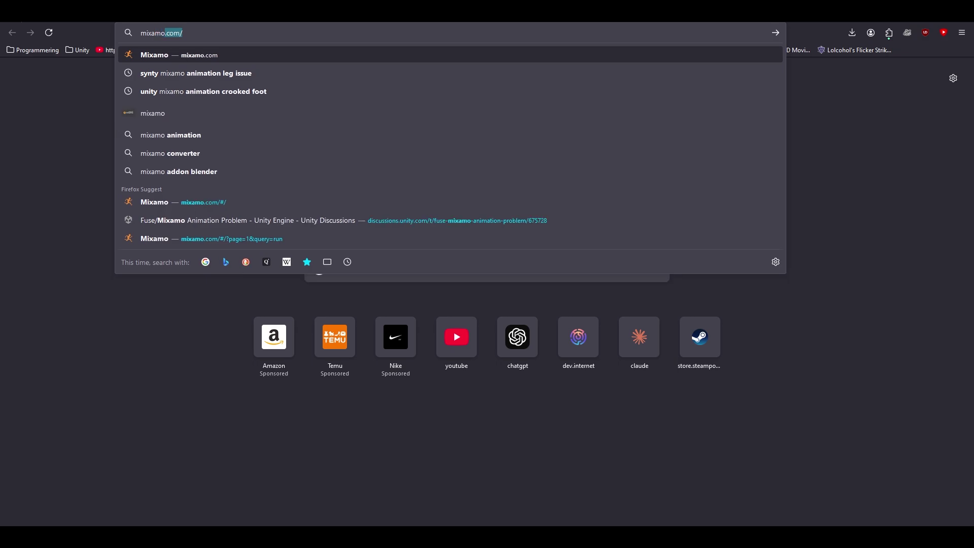
pyautogui.press('Return')
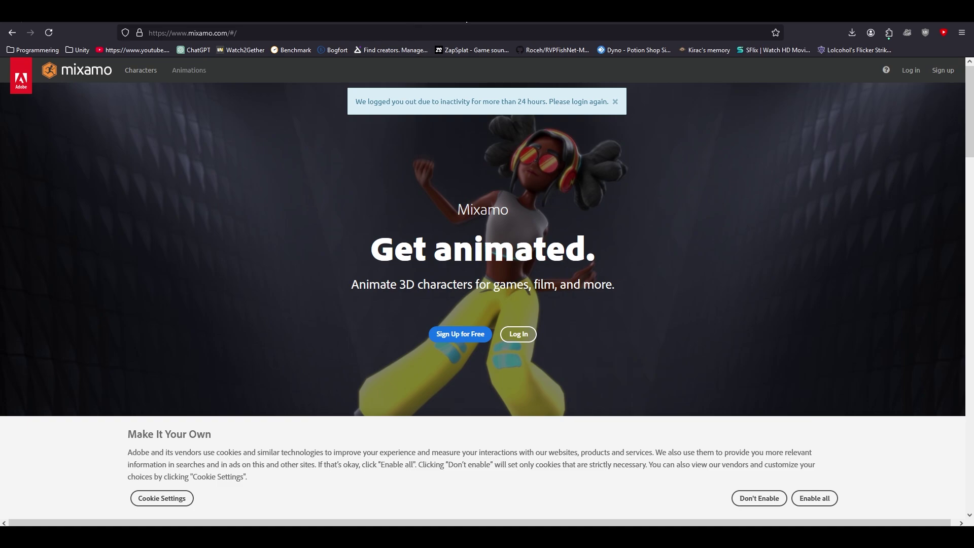
pyautogui.moveTo(231, 511)
pyautogui.click(165, 488)
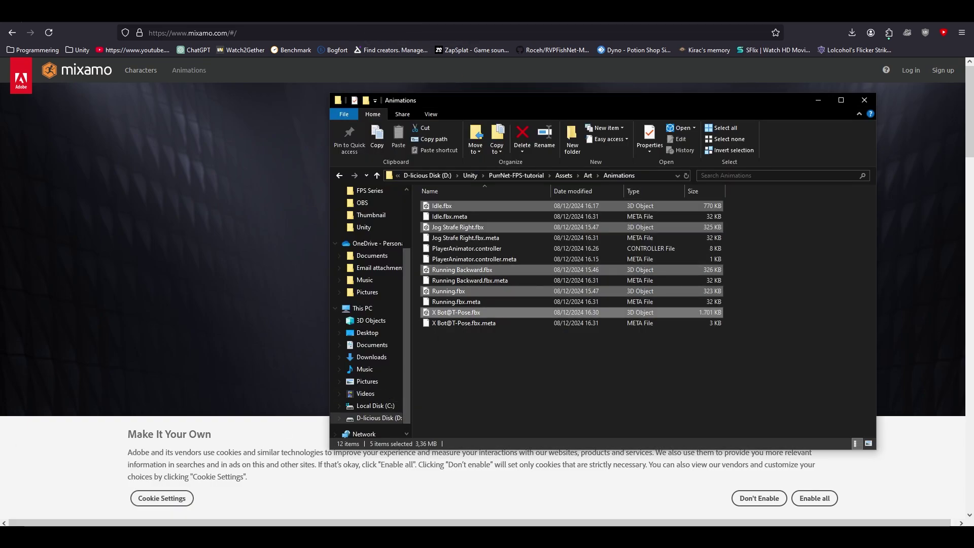
# Create an Art folder under Assets and move the Materials folder into it
pyautogui.moveTo(238, 533)
pyautogui.click(247, 492)
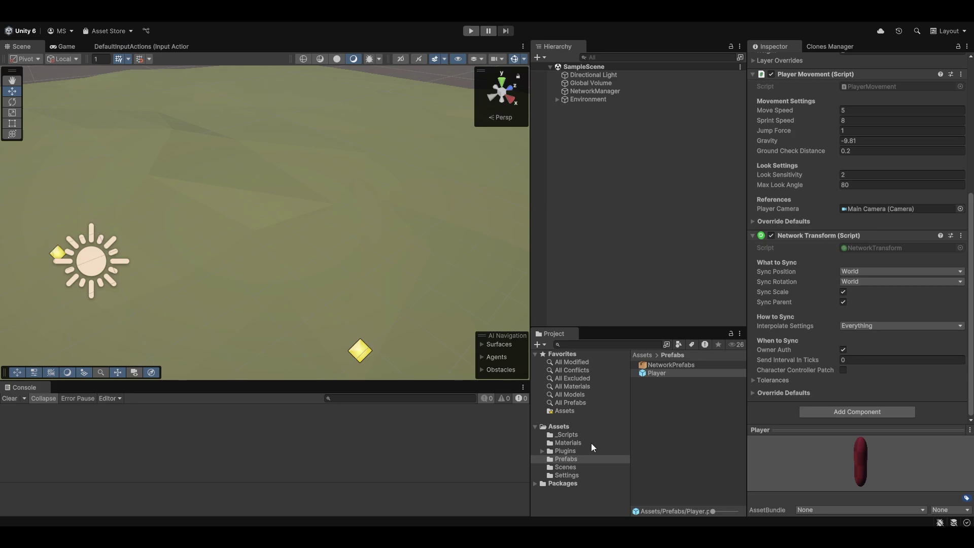
pyautogui.click(583, 428)
pyautogui.rightClick(697, 453)
pyautogui.moveTo(772, 183)
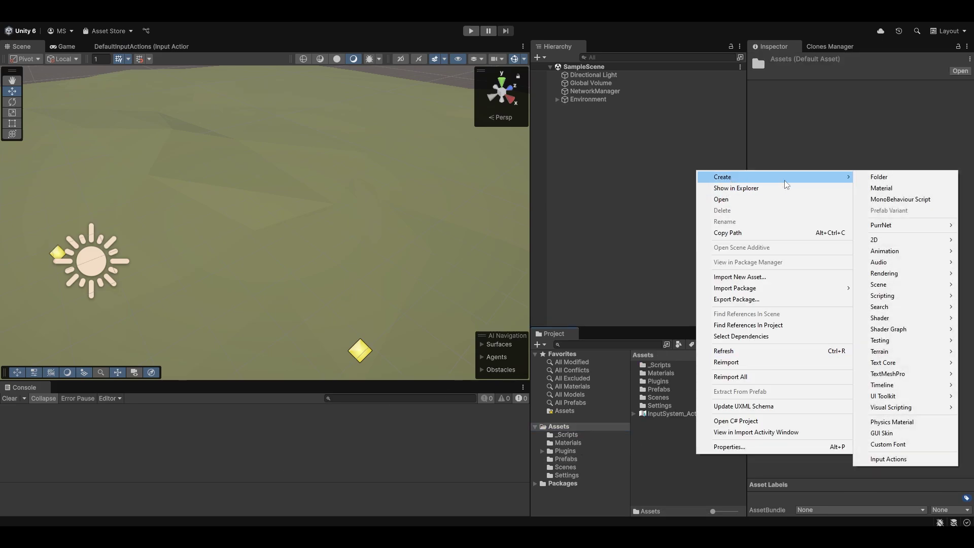
pyautogui.click(894, 181)
pyautogui.write('Art')
pyautogui.press('Return')
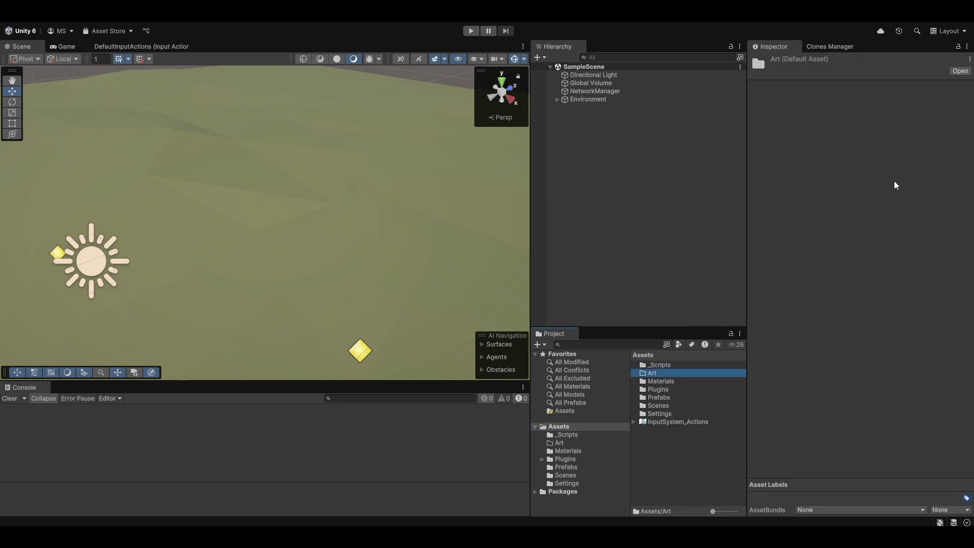
pyautogui.moveTo(660, 381); pyautogui.dragTo(655, 374)
pyautogui.doubleClick(655, 373)
# Create an Animation folder inside Art and drag the selected FBX files into it
pyautogui.rightClick(660, 381)
pyautogui.moveTo(726, 138)
pyautogui.click(874, 138)
pyautogui.write('Animation')
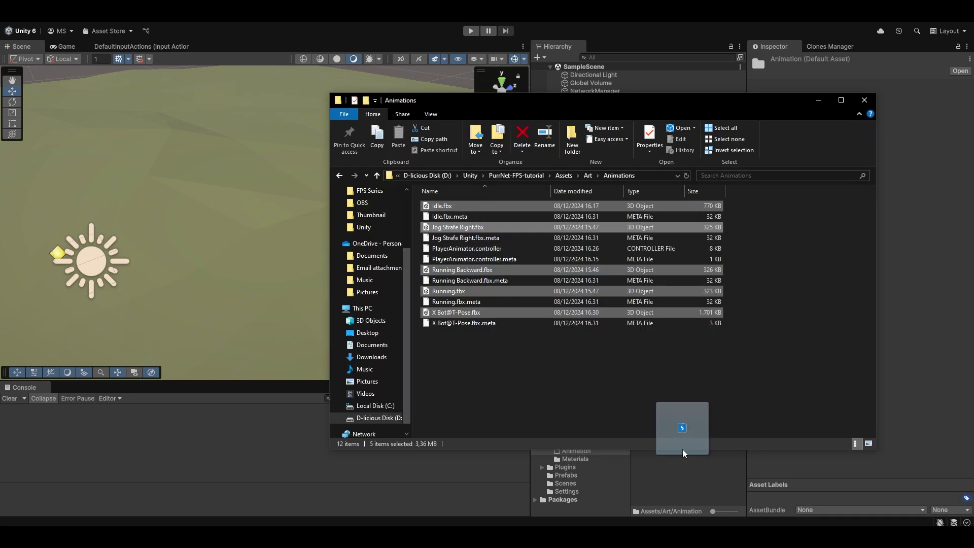
pyautogui.moveTo(681, 430); pyautogui.dragTo(669, 370)
# Inspect Jog Strafe Right, Running and X Bot@T-Pose imports, ending on Running Backward's Rig settings
pyautogui.click(703, 374)
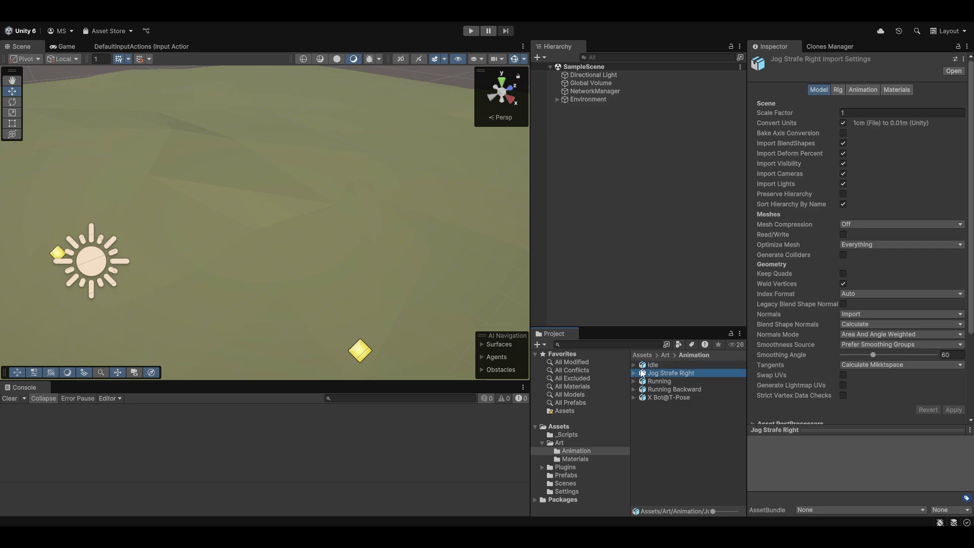
pyautogui.click(681, 380)
pyautogui.click(697, 388)
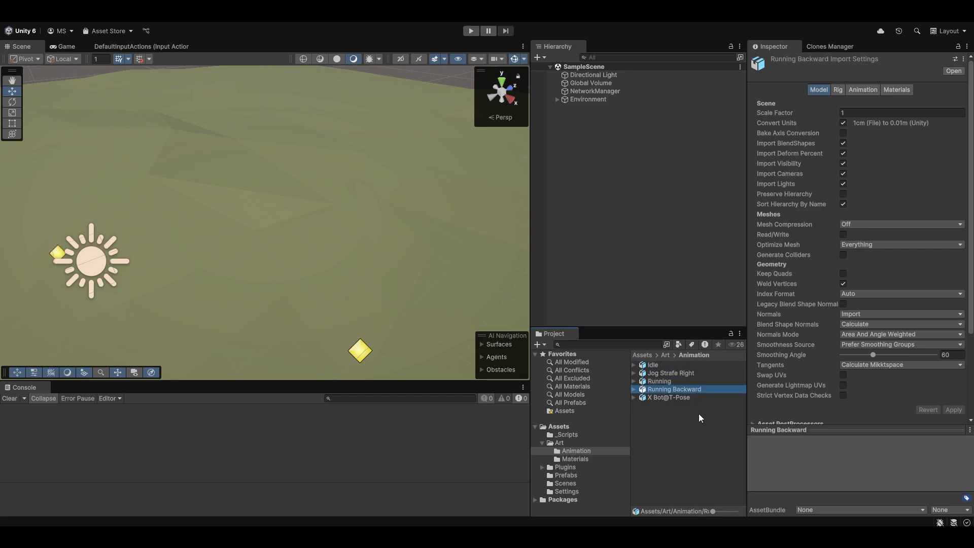
pyautogui.click(693, 398)
pyautogui.click(861, 469)
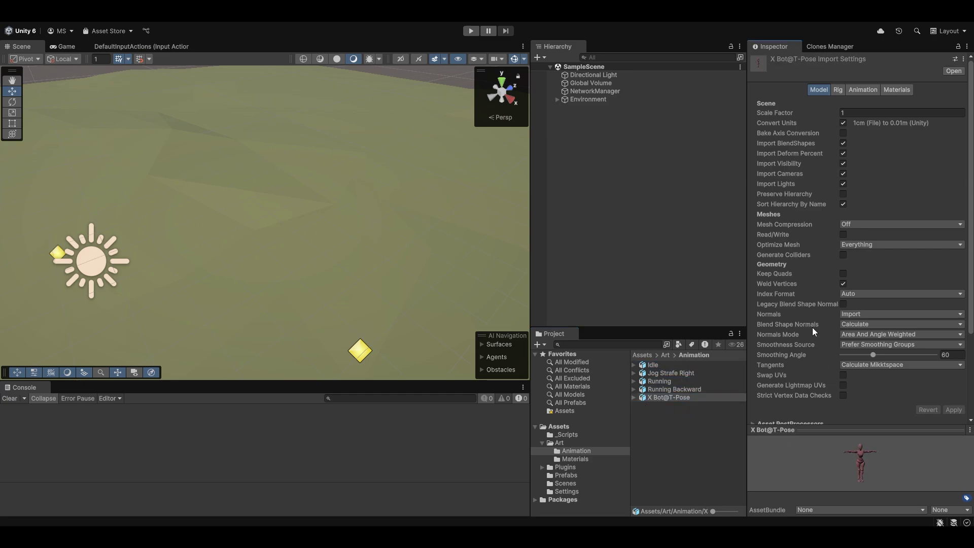
pyautogui.click(839, 91)
pyautogui.click(633, 397)
pyautogui.click(677, 462)
pyautogui.click(662, 387)
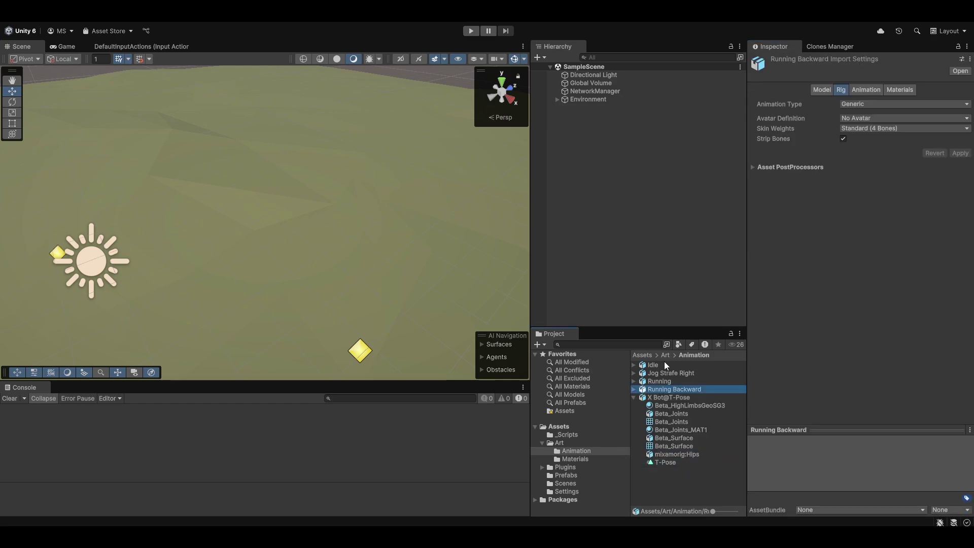
# Set the four animation clips to Humanoid, trying CharactersAvatar as the copied avatar source
pyautogui.keyDown('shift'); pyautogui.click(664, 364); pyautogui.keyUp('shift')
pyautogui.click(870, 105)
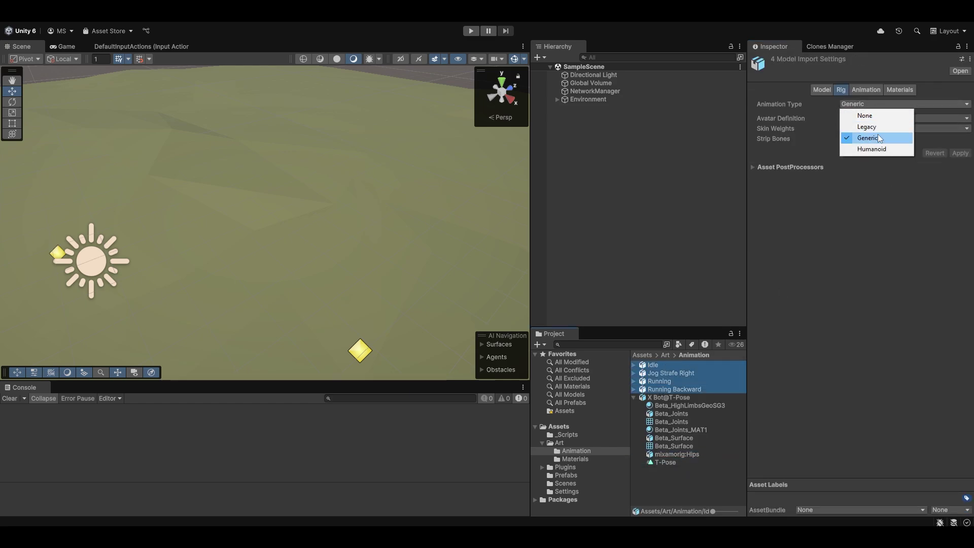
pyautogui.click(879, 147)
pyautogui.click(865, 118)
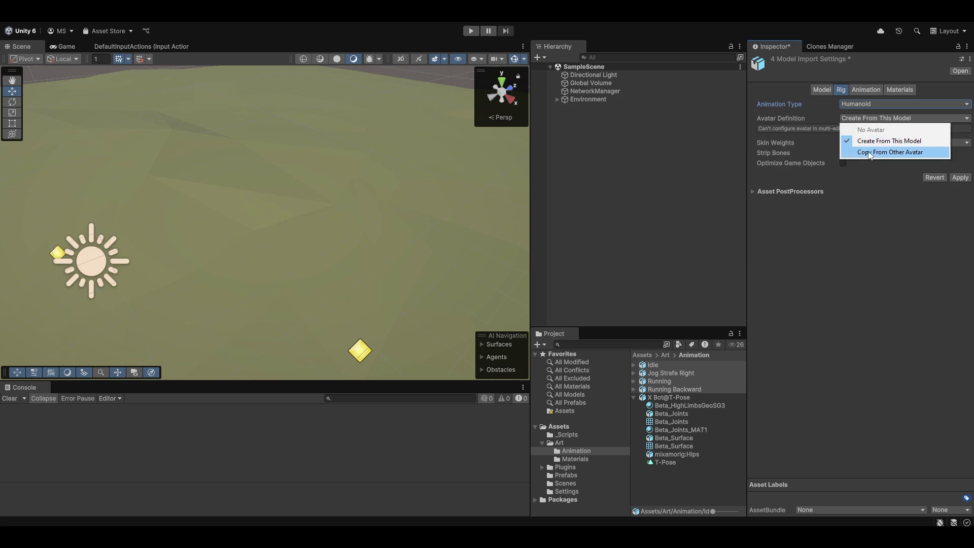
pyautogui.click(875, 149)
pyautogui.click(967, 151)
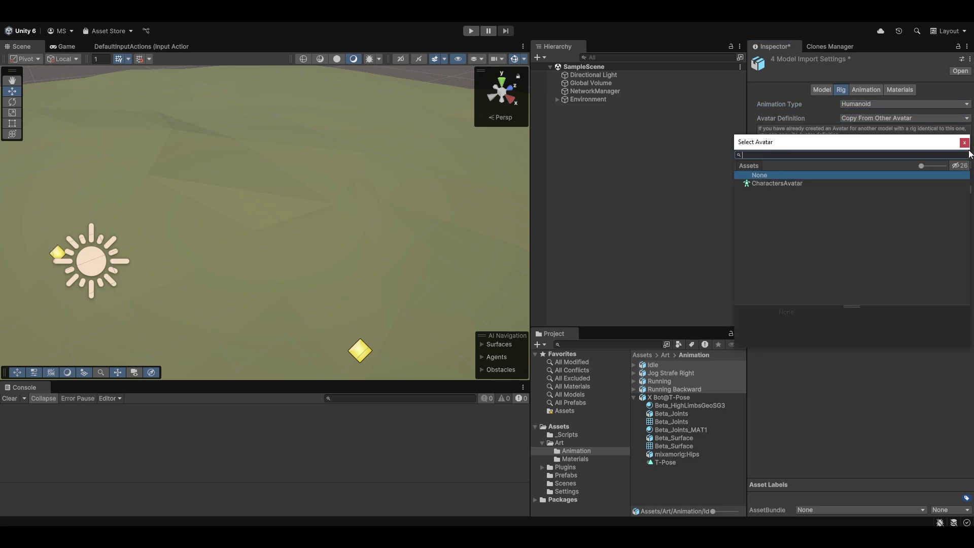
pyautogui.click(773, 185)
pyautogui.doubleClick(773, 175)
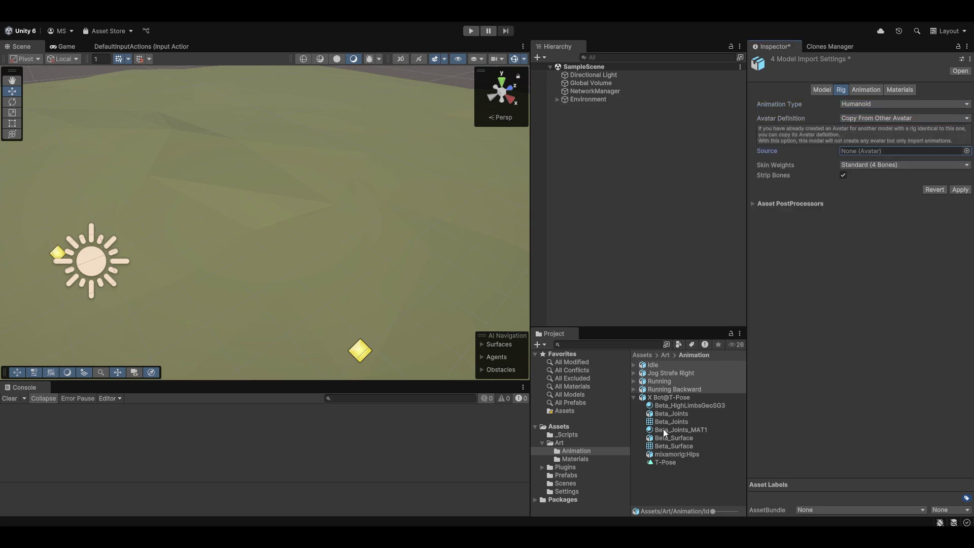
# Apply a Humanoid rig to X Bot@T-Pose and make the four clips copy X Bot@T-PoseAvatar
pyautogui.click(671, 397)
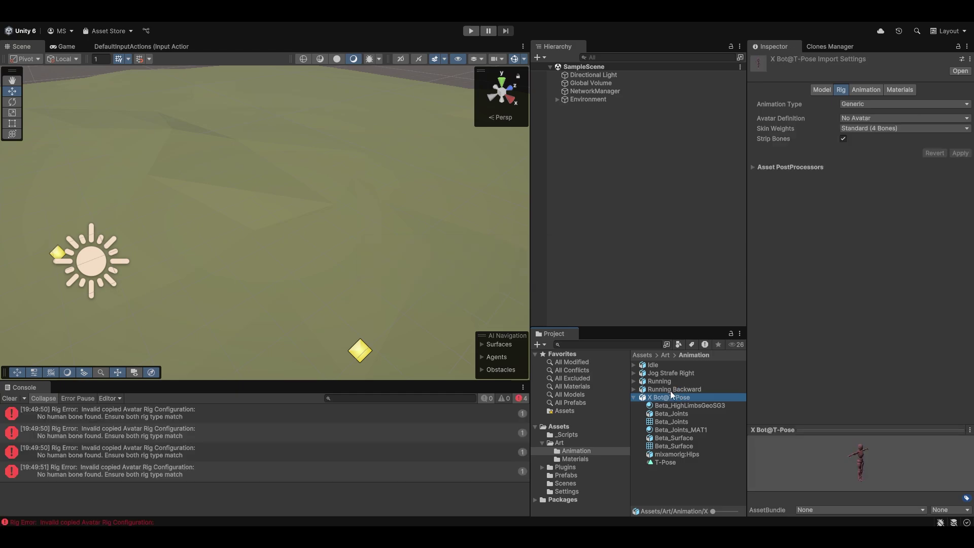
pyautogui.click(869, 106)
pyautogui.click(868, 147)
pyautogui.click(959, 188)
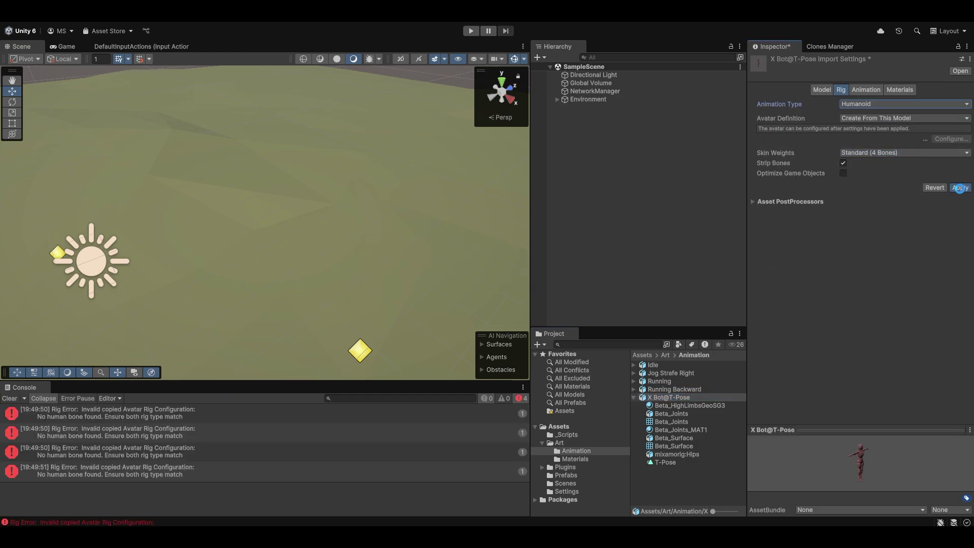
pyautogui.click(650, 365)
pyautogui.keyDown('shift'); pyautogui.click(656, 387); pyautogui.keyUp('shift')
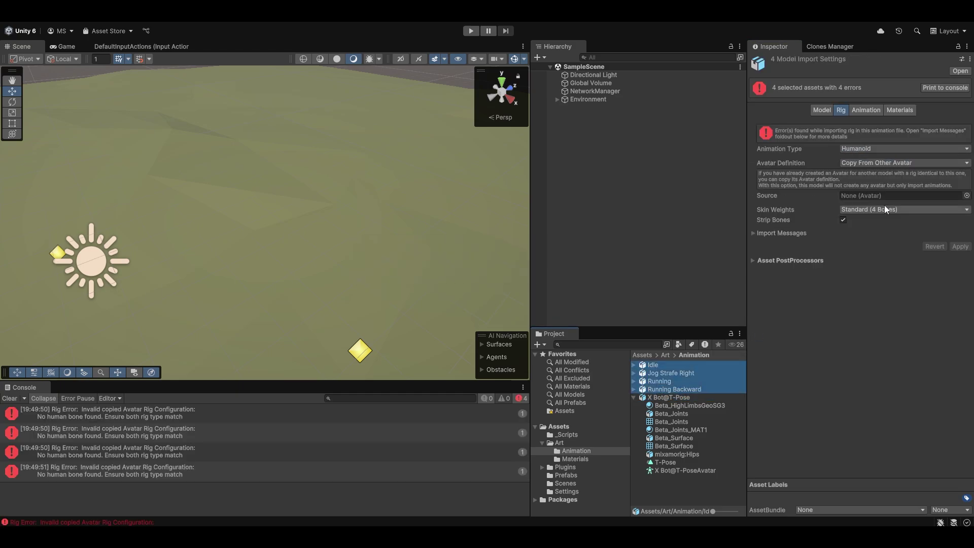
pyautogui.click(967, 196)
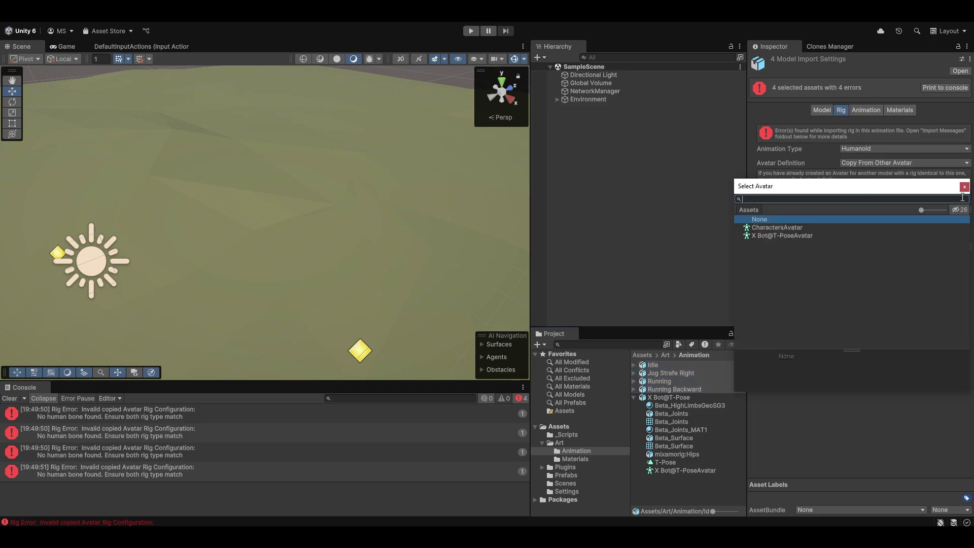
pyautogui.doubleClick(769, 237)
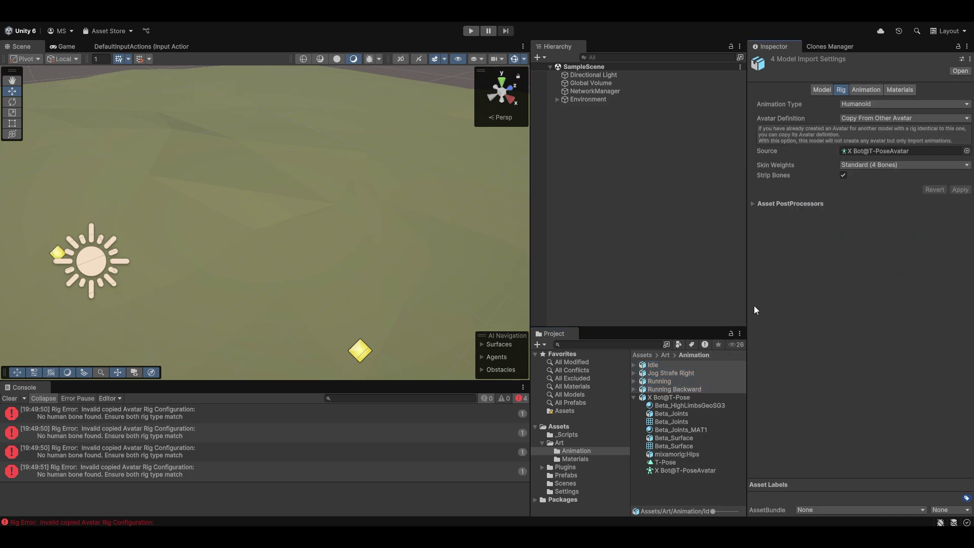
# Clear the Console errors and verify the X Bot@T-Pose and Idle rig and animation settings
pyautogui.click(11, 399)
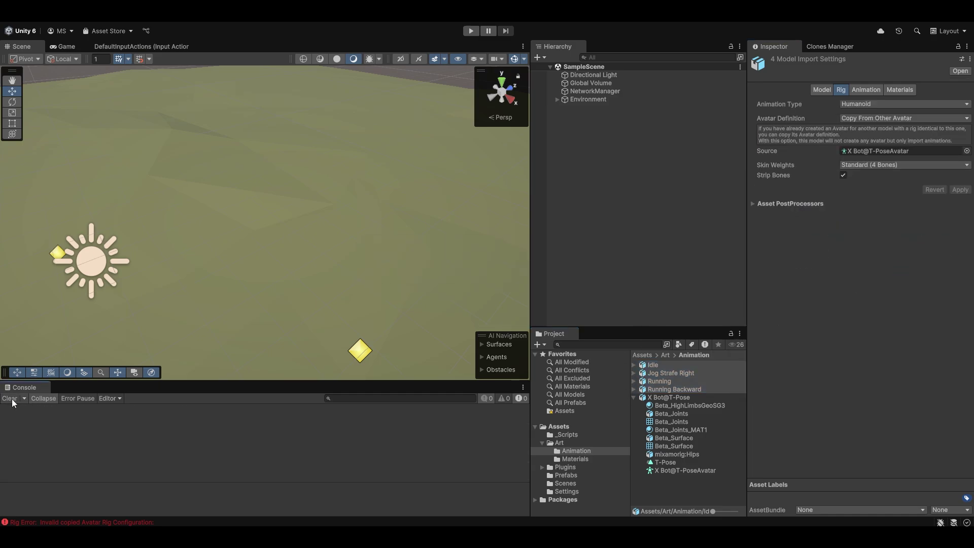
pyautogui.click(634, 397)
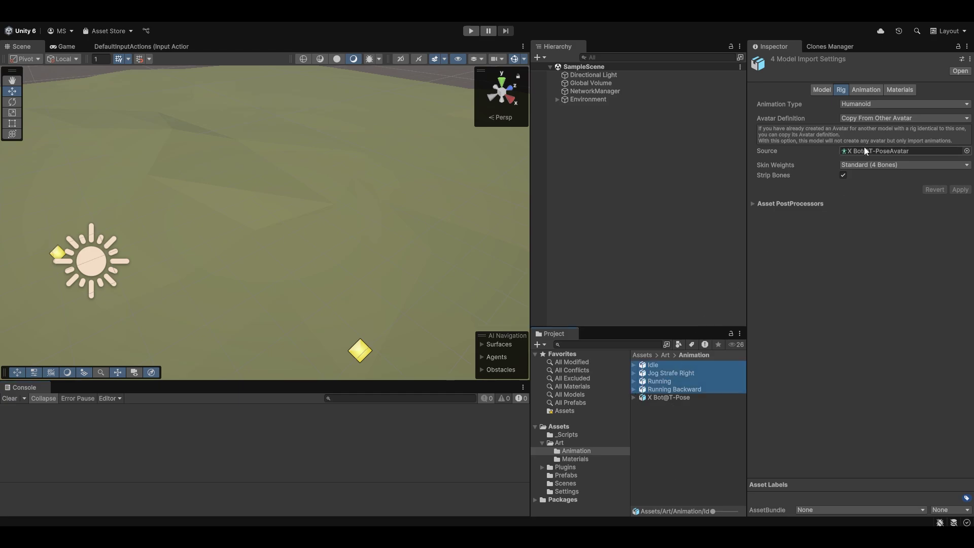
pyautogui.click(676, 398)
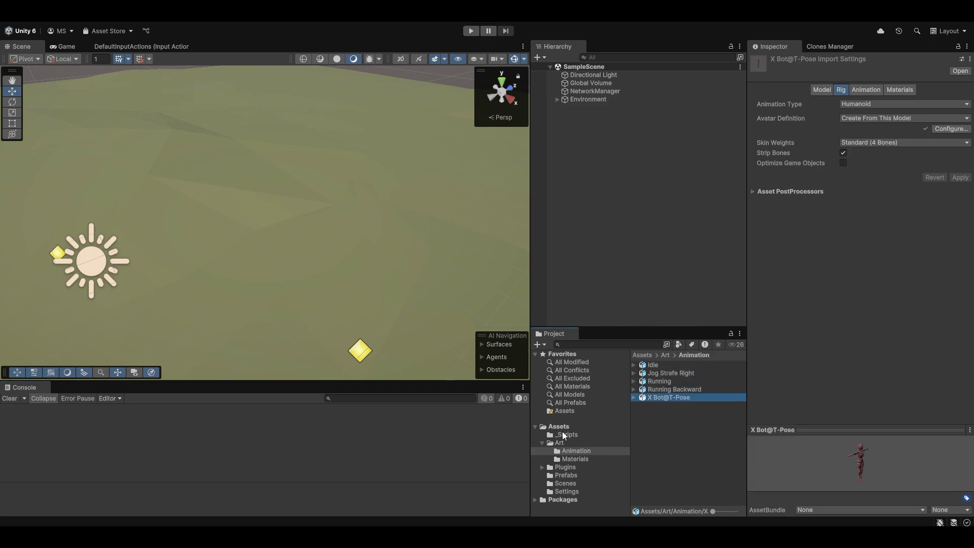
pyautogui.click(660, 365)
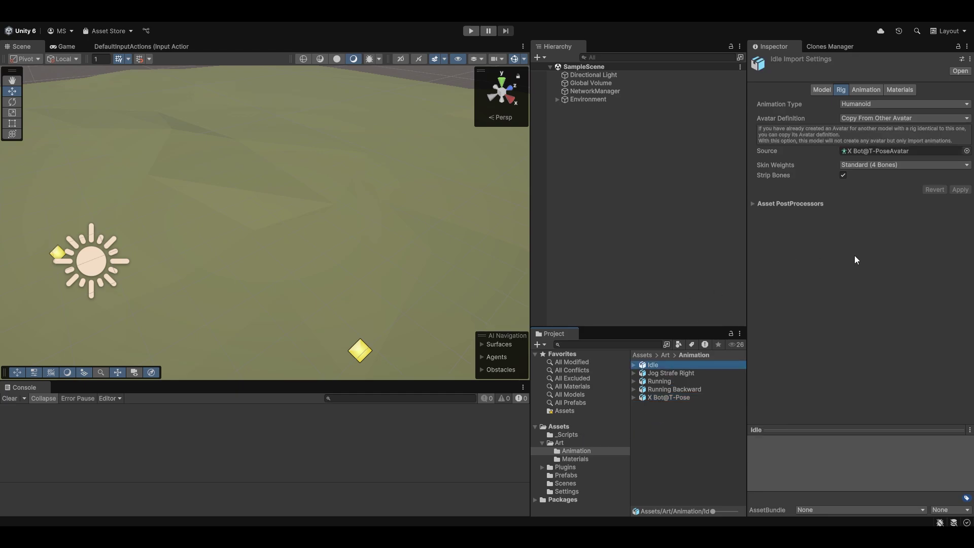
pyautogui.click(867, 90)
pyautogui.keyDown('shift'); pyautogui.click(684, 389); pyautogui.keyUp('shift')
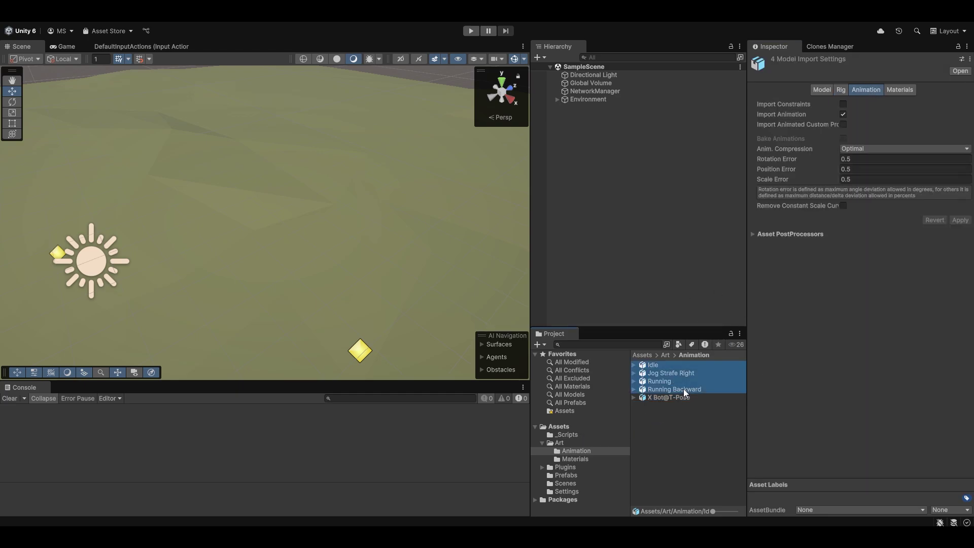
# Name the Idle clip 'Idle', enable Loop Time, and apply
pyautogui.click(675, 367)
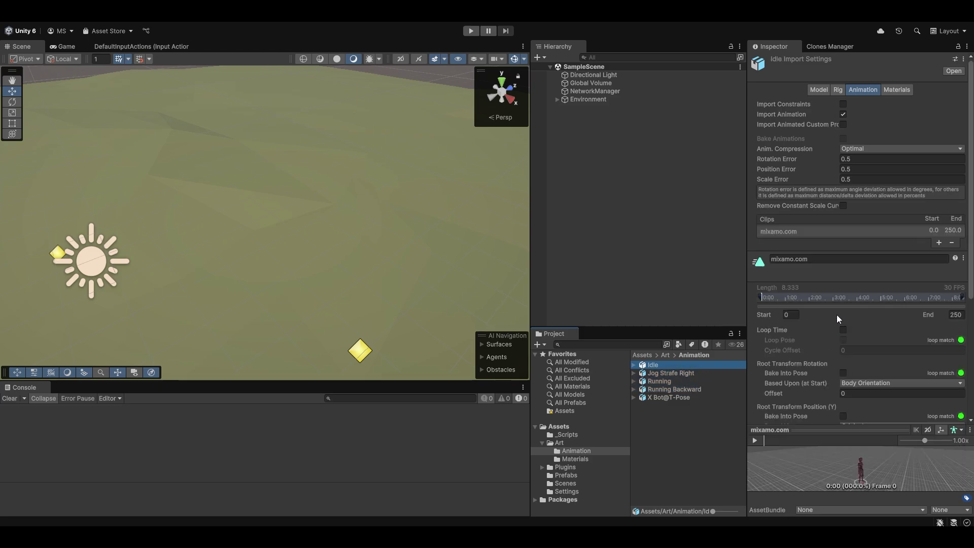
pyautogui.click(772, 258)
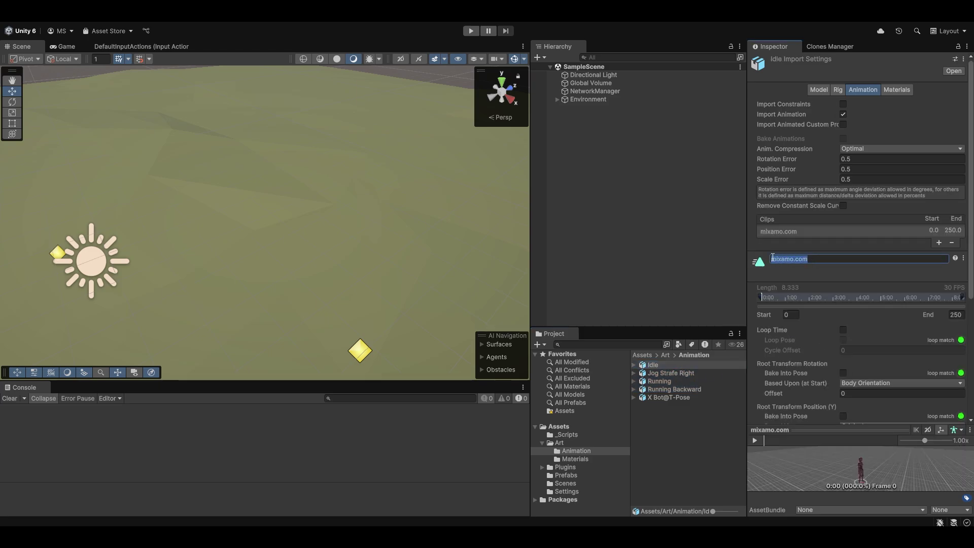
pyautogui.write('Idle')
pyautogui.click(844, 330)
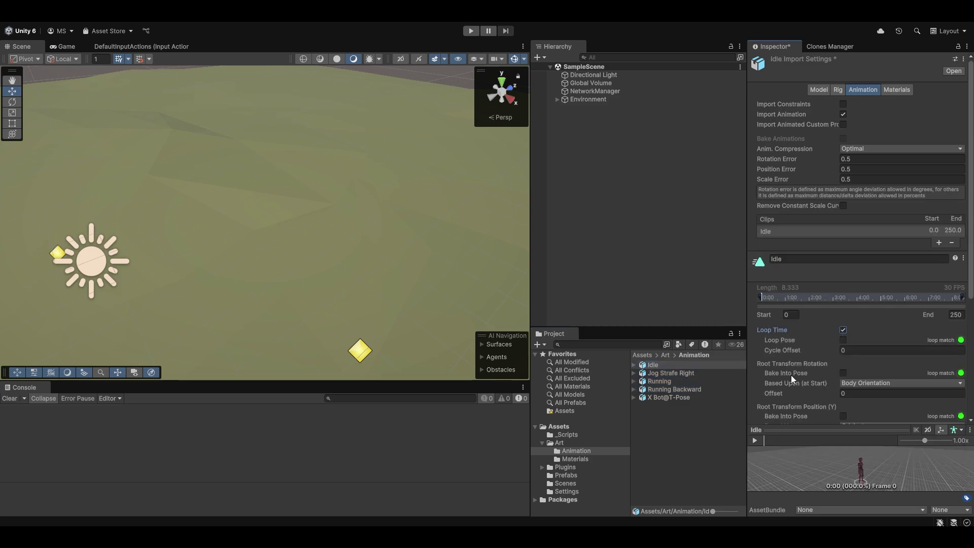
pyautogui.scroll(-6, 790, 376)
pyautogui.click(954, 401)
# Rename the Jog Strafe Right clip to 'Jog right', enable Loop Time, and apply
pyautogui.click(675, 373)
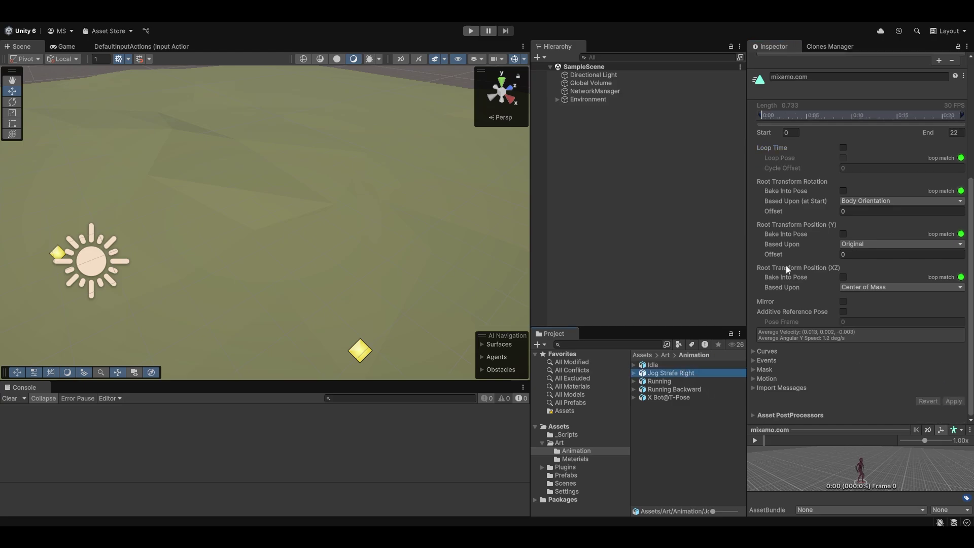
pyautogui.click(802, 188)
pyautogui.write('Jog right')
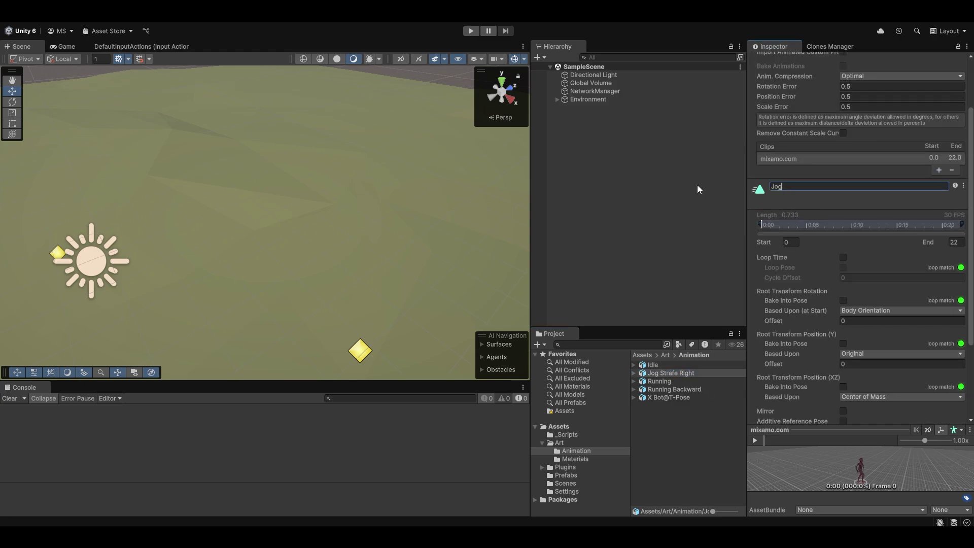
pyautogui.click(844, 257)
pyautogui.scroll(-5, 854, 387)
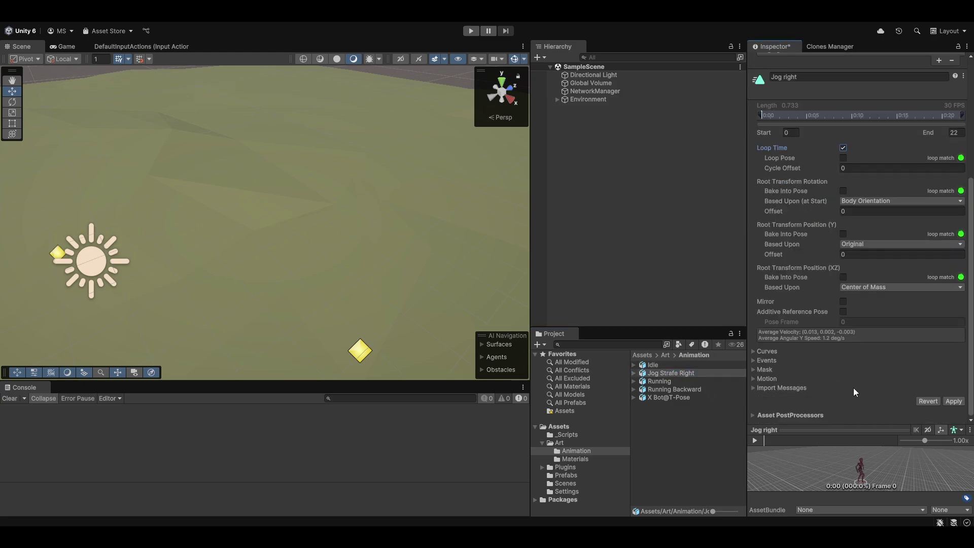
pyautogui.click(953, 401)
pyautogui.click(660, 381)
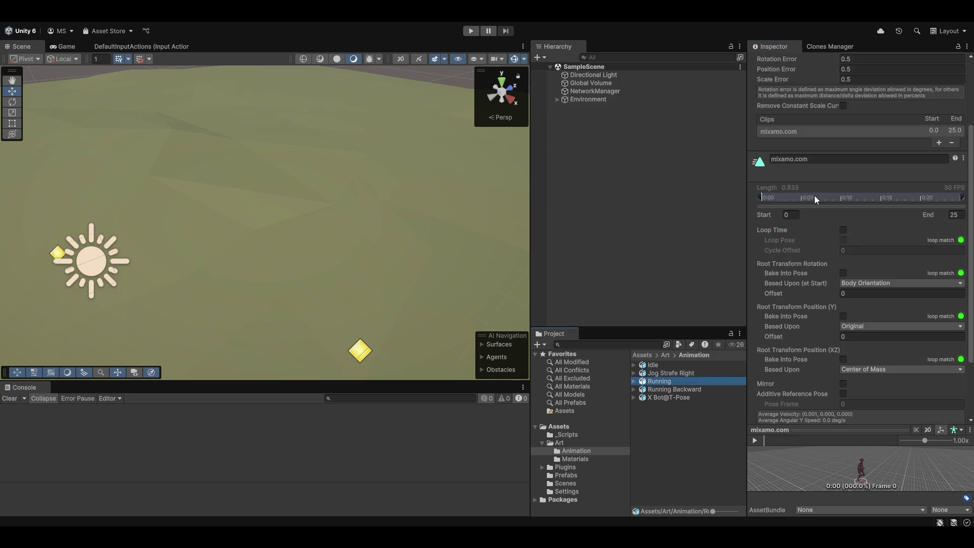
pyautogui.click(575, 477)
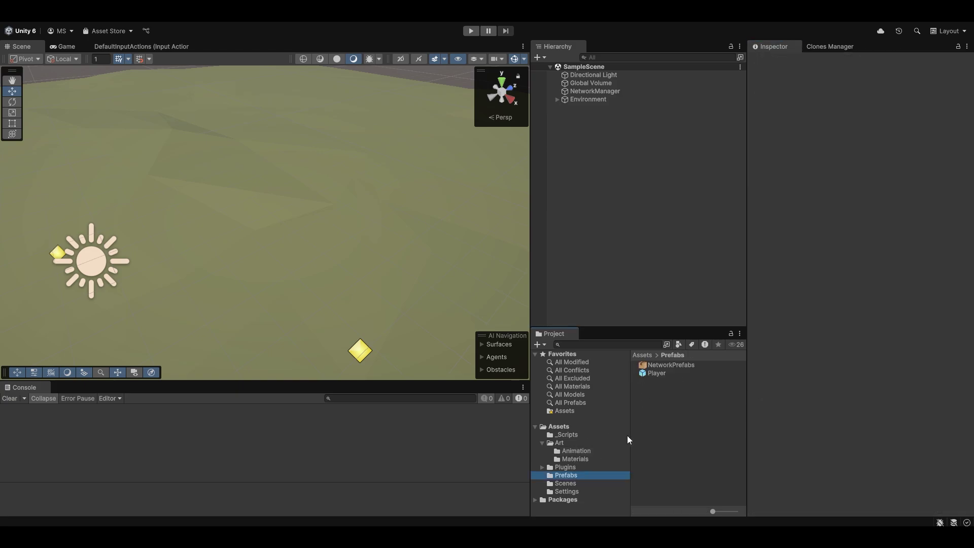
# Open the Player prefab and browse PolygonStarter's character prefabs to SM_Character_Male_01
pyautogui.doubleClick(657, 374)
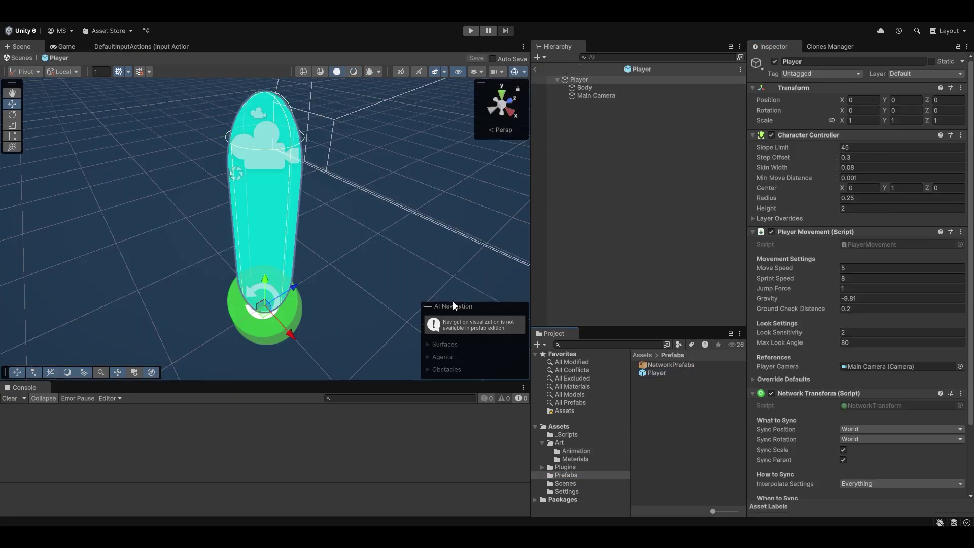
pyautogui.keyDown('alt'); pyautogui.moveTo(226, 189); pyautogui.dragTo(239, 183); pyautogui.keyUp('alt')
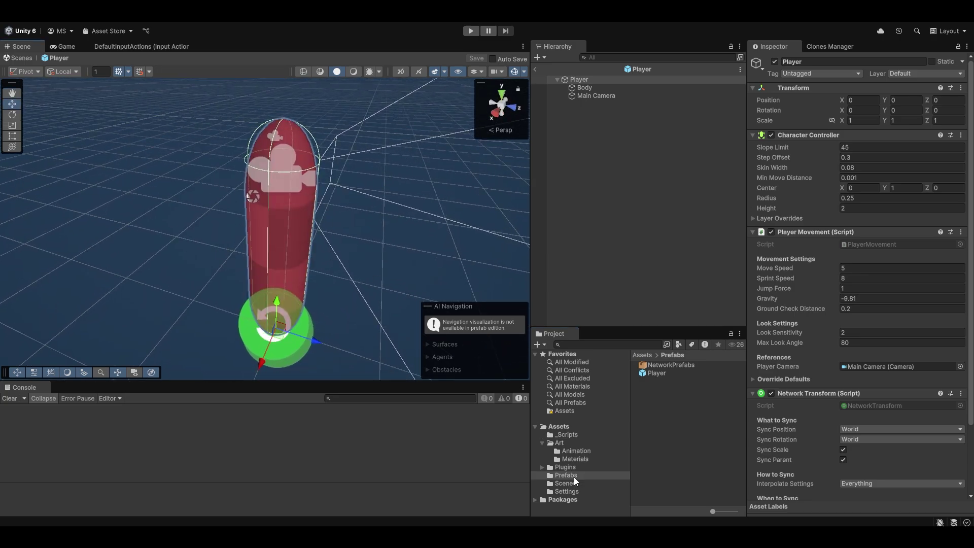
pyautogui.click(569, 468)
pyautogui.doubleClick(671, 373)
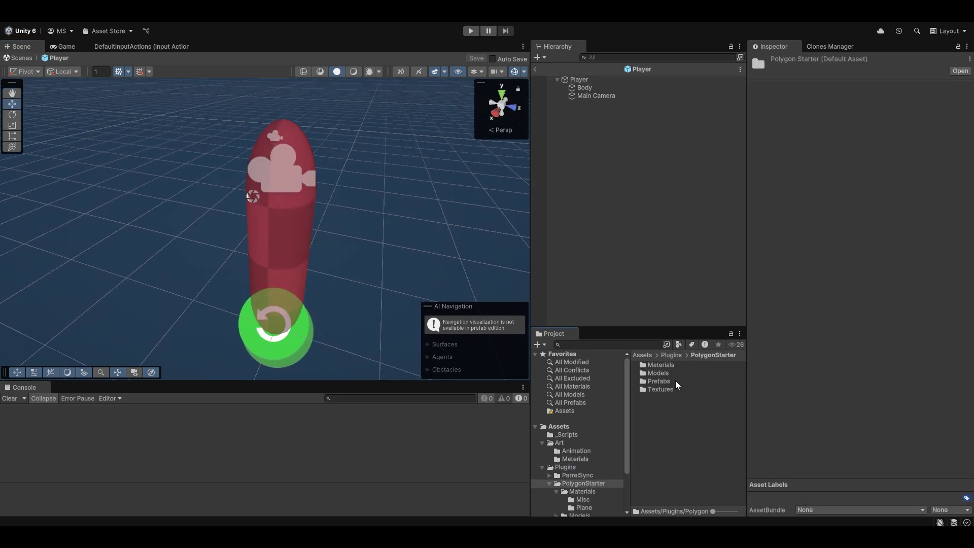
pyautogui.doubleClick(675, 383)
pyautogui.doubleClick(675, 365)
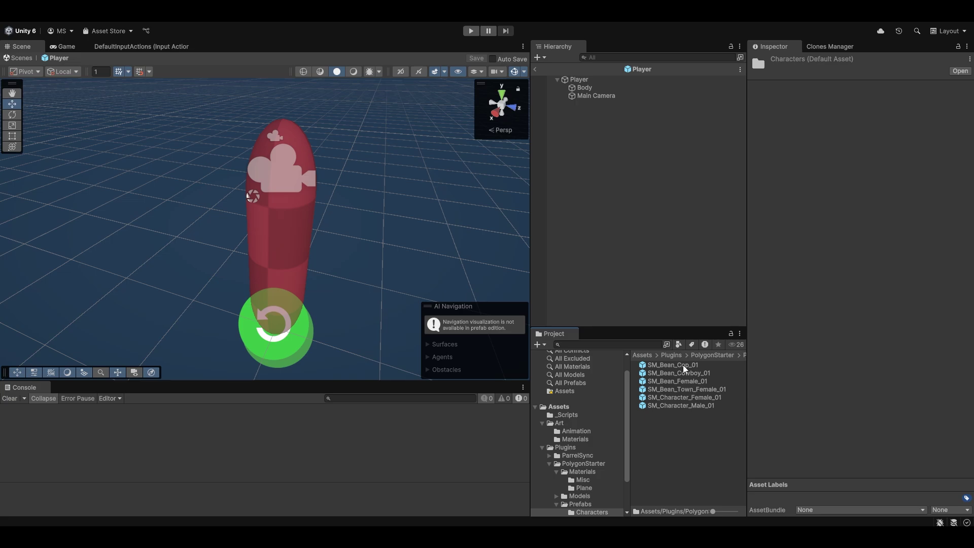
pyautogui.click(684, 365)
pyautogui.click(684, 373)
pyautogui.click(685, 381)
pyautogui.click(686, 389)
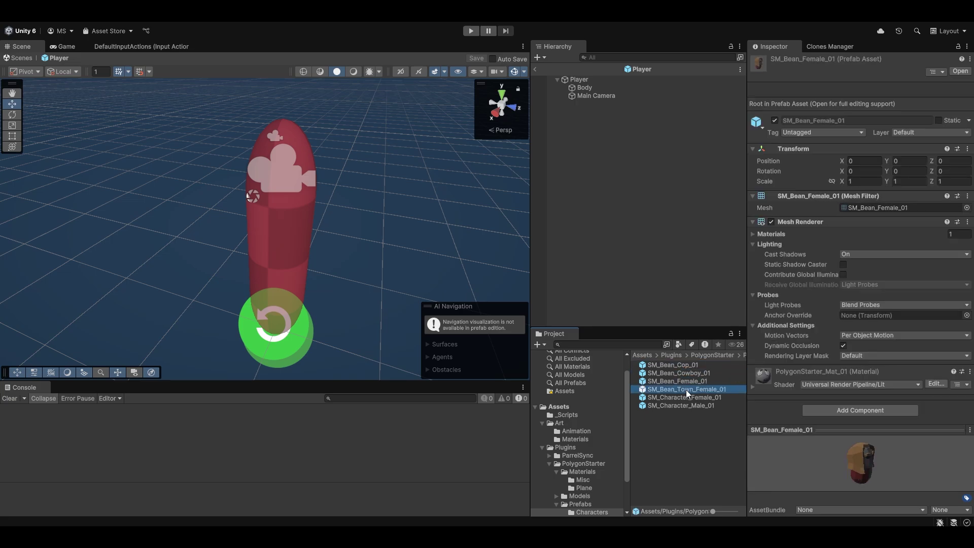
pyautogui.click(687, 397)
pyautogui.click(665, 406)
# Place SM_Character_Male_01 under Player and unpack it from its prefab
pyautogui.moveTo(693, 407); pyautogui.dragTo(594, 86)
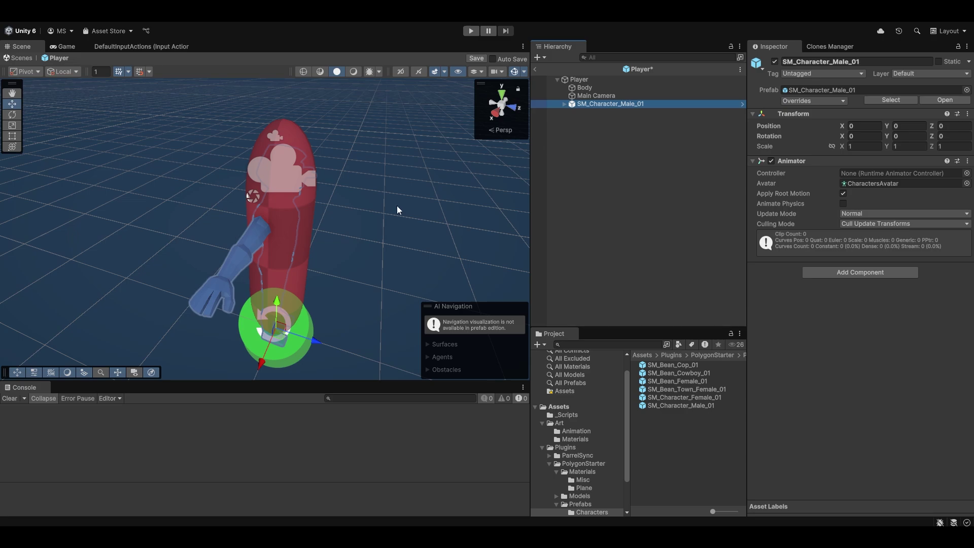
pyautogui.click(564, 104)
pyautogui.click(608, 121)
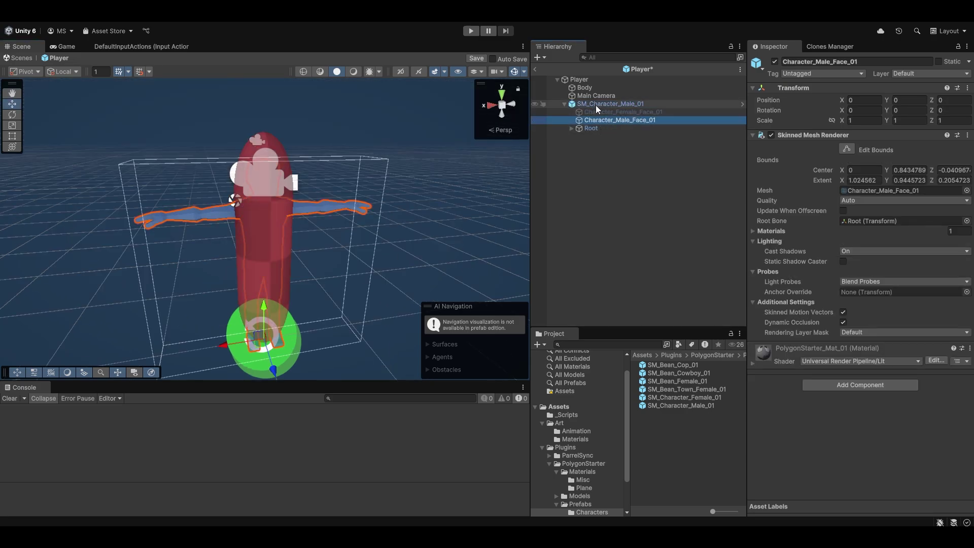
pyautogui.click(596, 105)
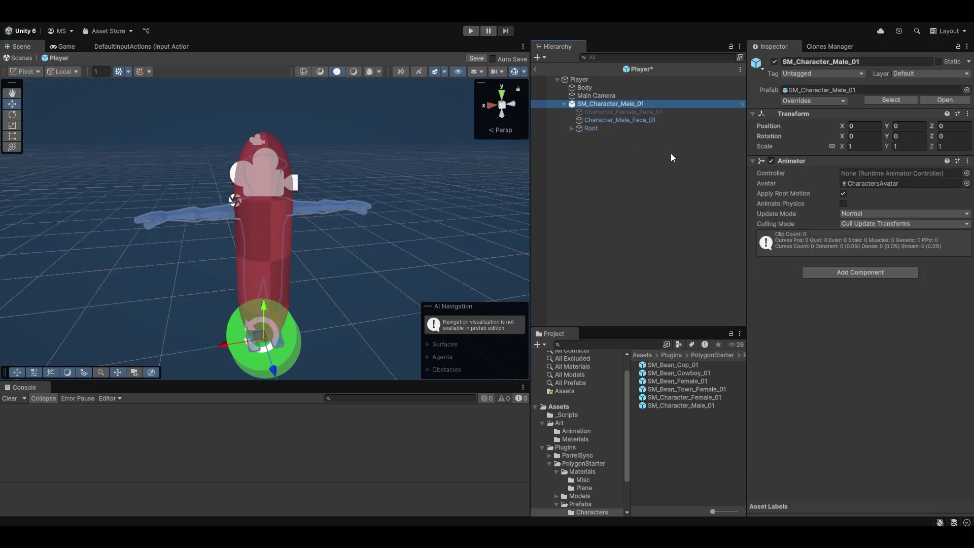
pyautogui.rightClick(568, 105)
pyautogui.moveTo(720, 268)
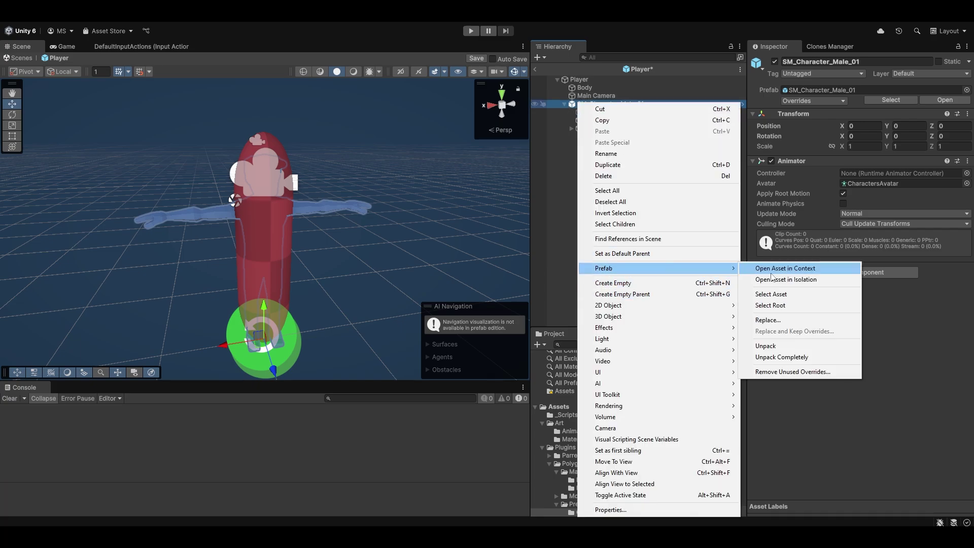
pyautogui.click(797, 345)
# Make the character Player's first child and delete the Body capsule
pyautogui.moveTo(567, 102); pyautogui.dragTo(583, 86)
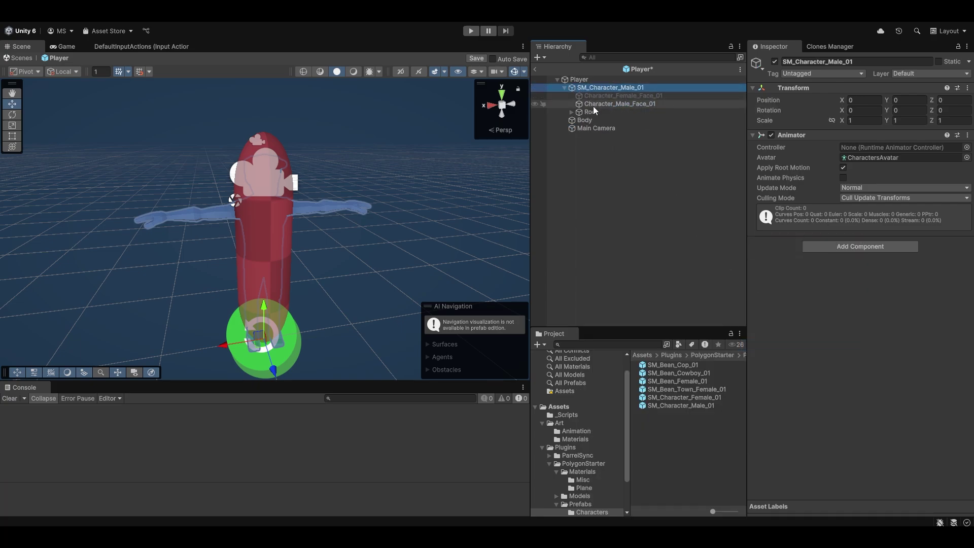
pyautogui.click(594, 120)
pyautogui.press('Delete')
pyautogui.click(603, 87)
pyautogui.moveTo(456, 203); pyautogui.dragTo(431, 203, button='right')
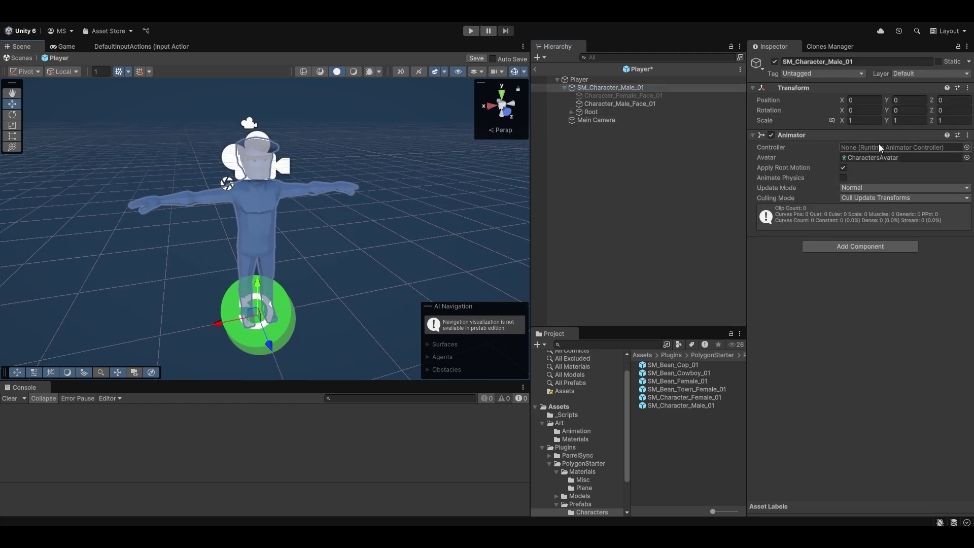
pyautogui.click(583, 431)
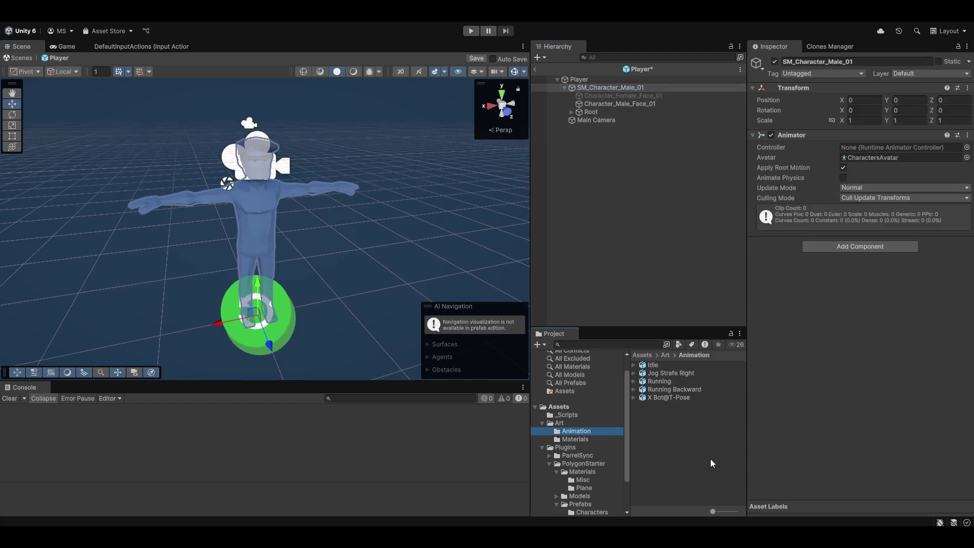
# Create an Animator Controller named PlayerAnimator in the Animation folder
pyautogui.rightClick(711, 458)
pyautogui.moveTo(767, 181)
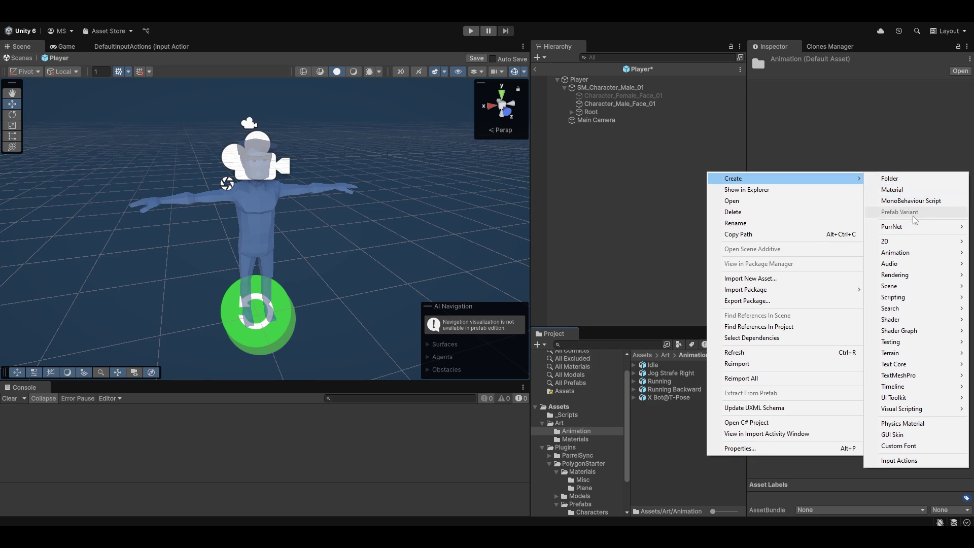
pyautogui.moveTo(896, 252)
pyautogui.click(790, 291)
pyautogui.write('PlayerAnimator')
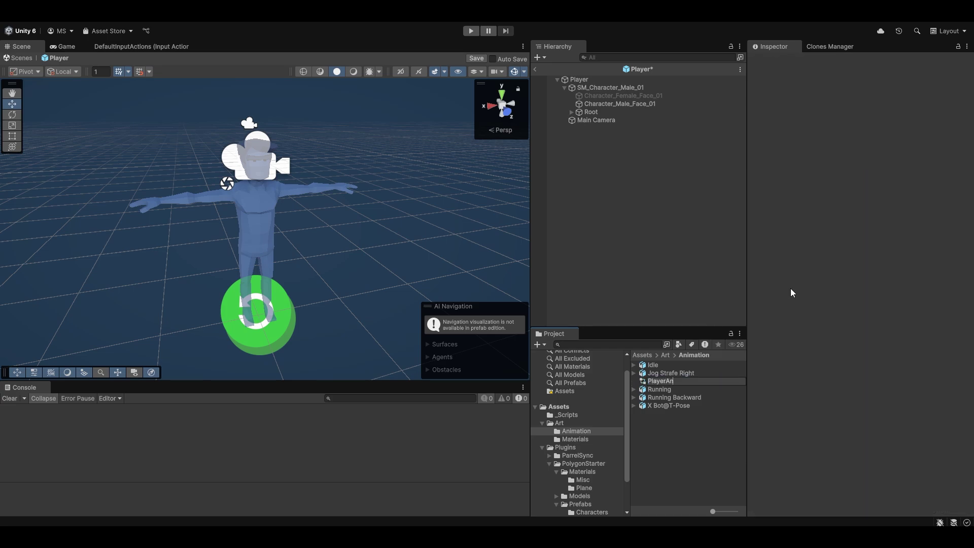
pyautogui.press('Return')
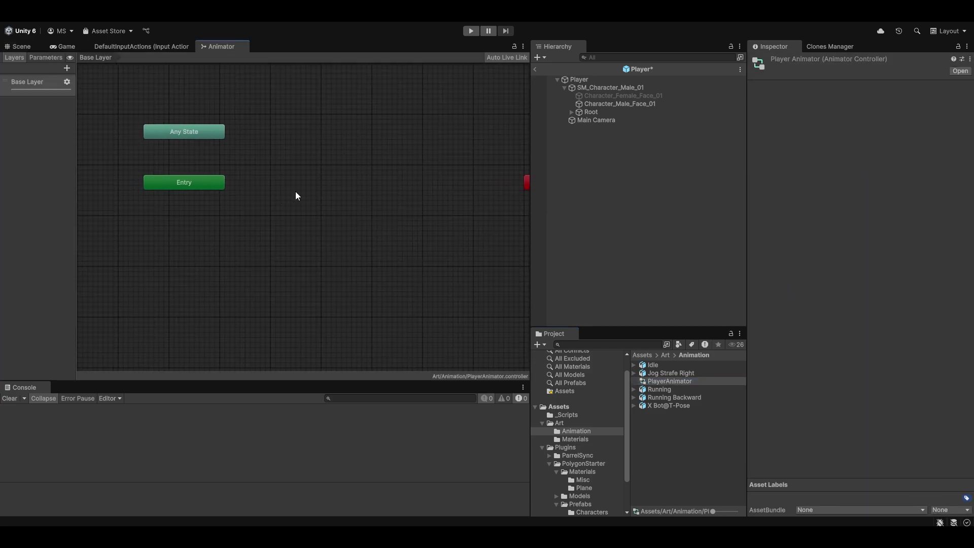
# Add the Idle clip to the PlayerAnimator graph as its default state
pyautogui.rightClick(263, 192)
pyautogui.moveTo(281, 198)
pyautogui.click(439, 164)
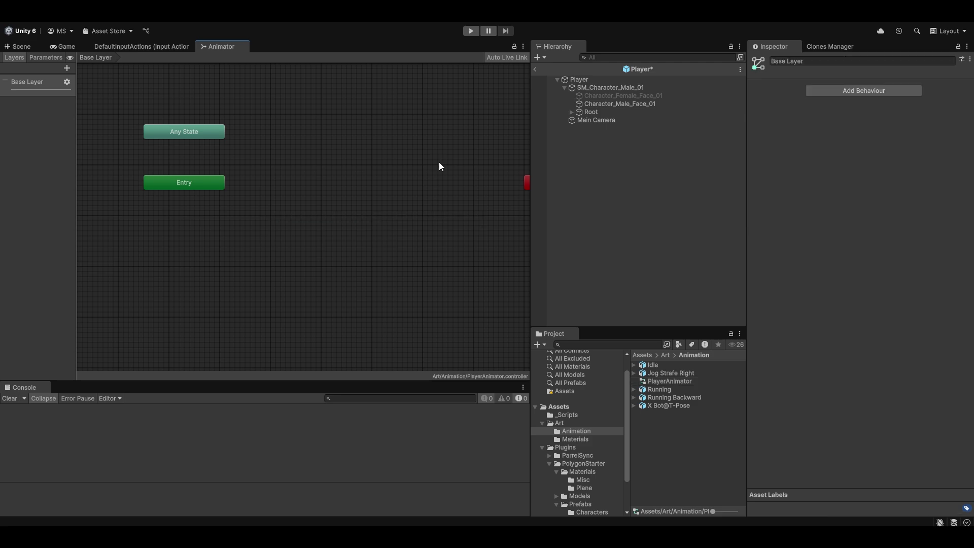
pyautogui.click(634, 365)
pyautogui.moveTo(661, 373); pyautogui.dragTo(303, 189)
pyautogui.moveTo(376, 187); pyautogui.dragTo(324, 200, button='middle')
pyautogui.rightClick(315, 198)
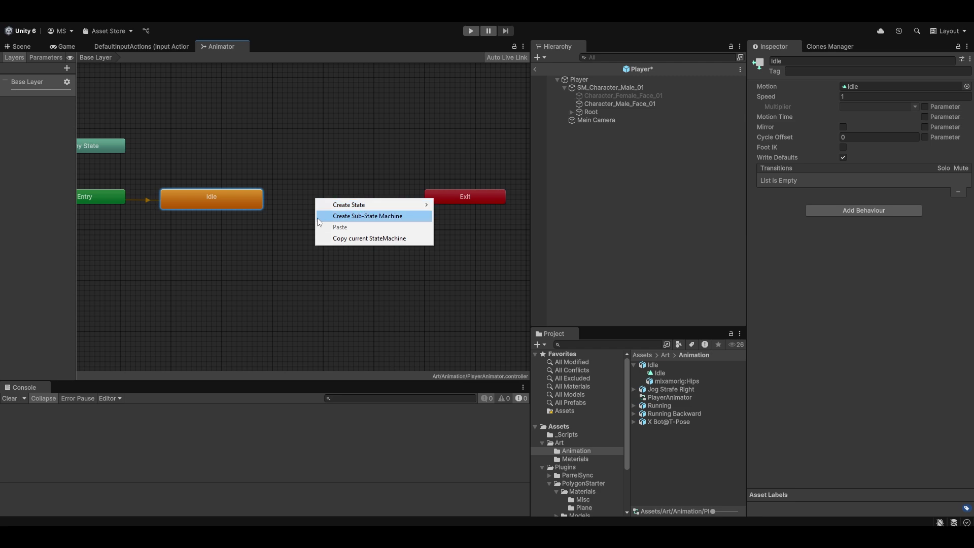
# Create a blend tree state and rename it Movement
pyautogui.moveTo(347, 208)
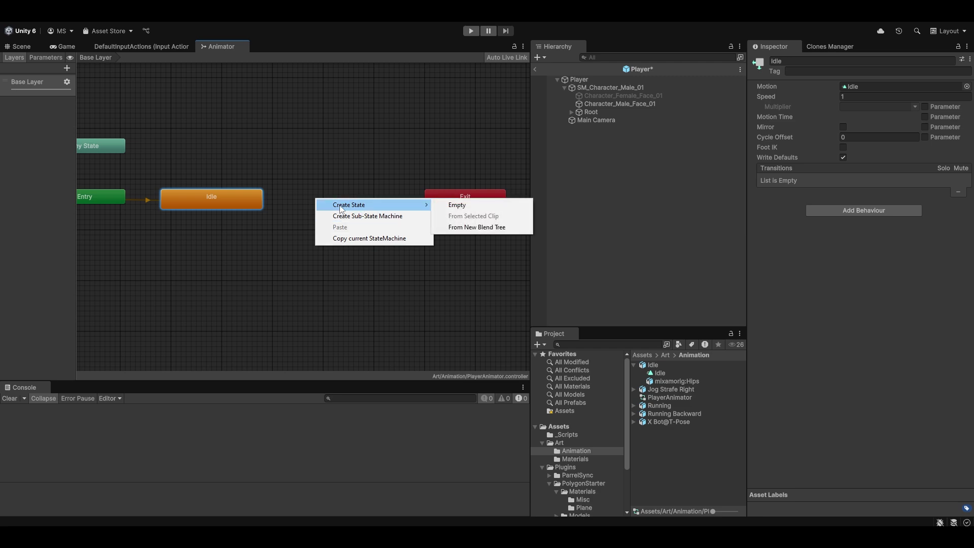
pyautogui.click(477, 227)
pyautogui.doubleClick(362, 204)
pyautogui.click(811, 61)
pyautogui.write('Movement')
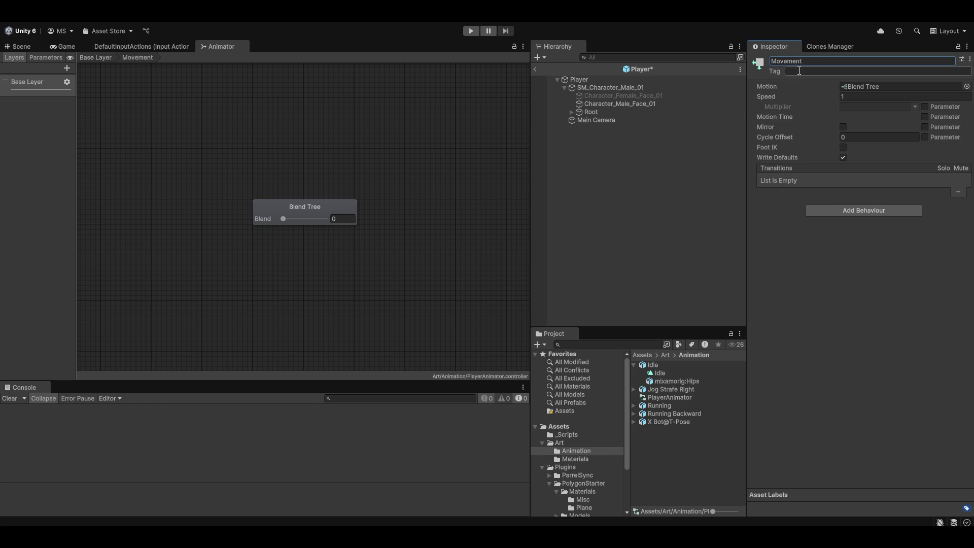
# Set the blend type to 2D Simple Directional and widen the Parameters panel
pyautogui.click(409, 215)
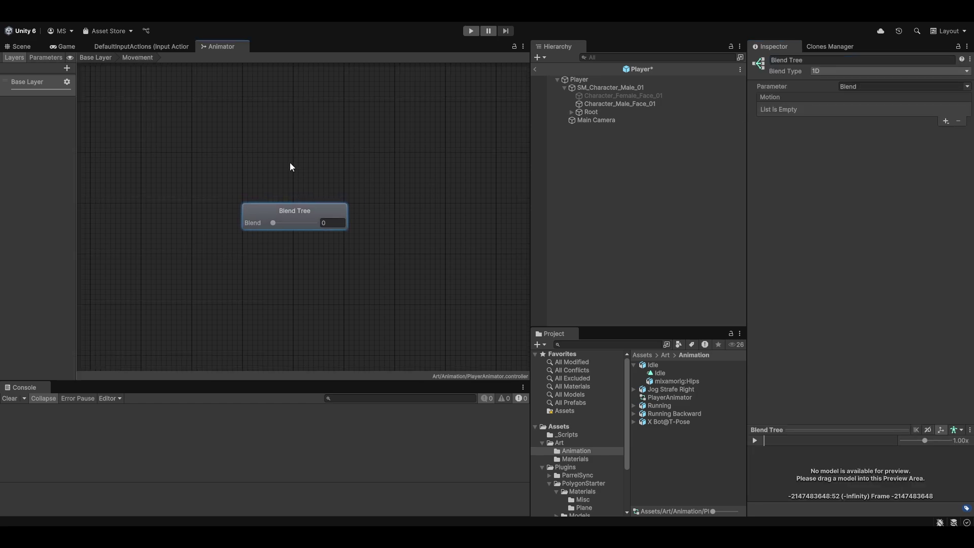
pyautogui.click(827, 71)
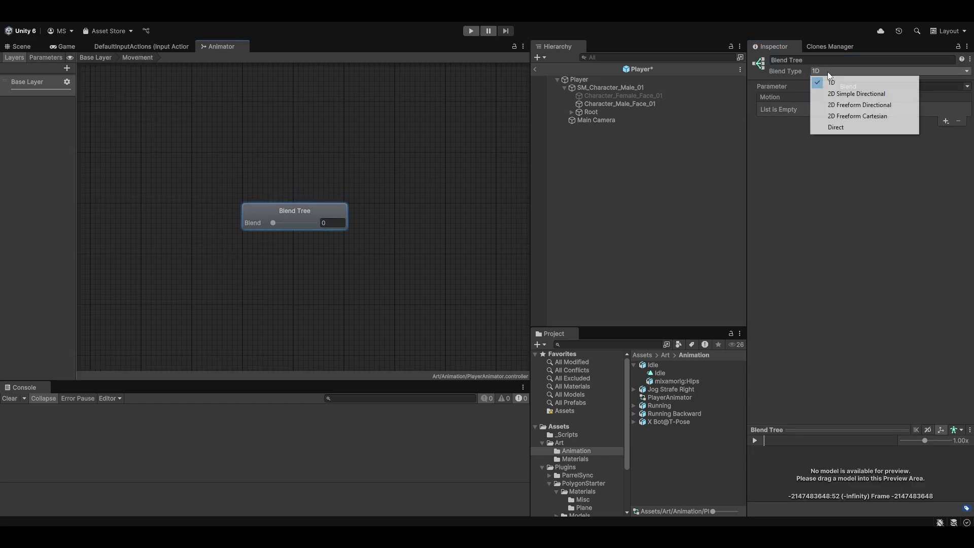
pyautogui.click(848, 94)
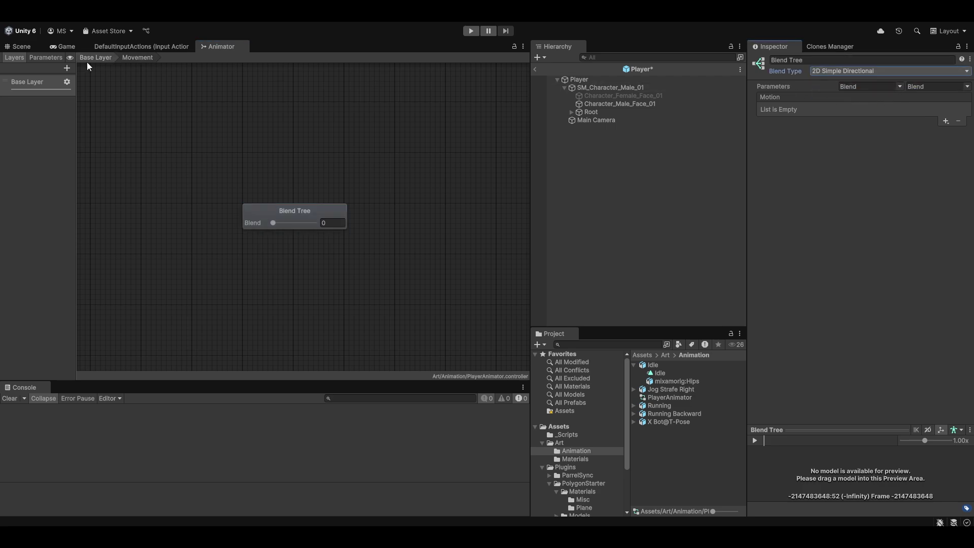
pyautogui.click(45, 57)
pyautogui.moveTo(77, 103); pyautogui.dragTo(163, 109)
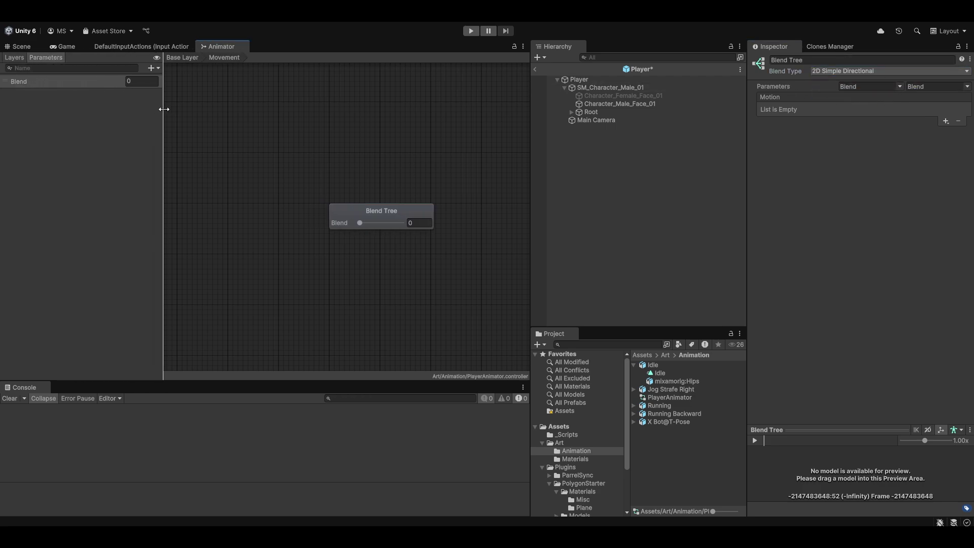
# Rename the Blend parameter to Forward and add a float parameter named Right
pyautogui.click(21, 81)
pyautogui.doubleClick(28, 82)
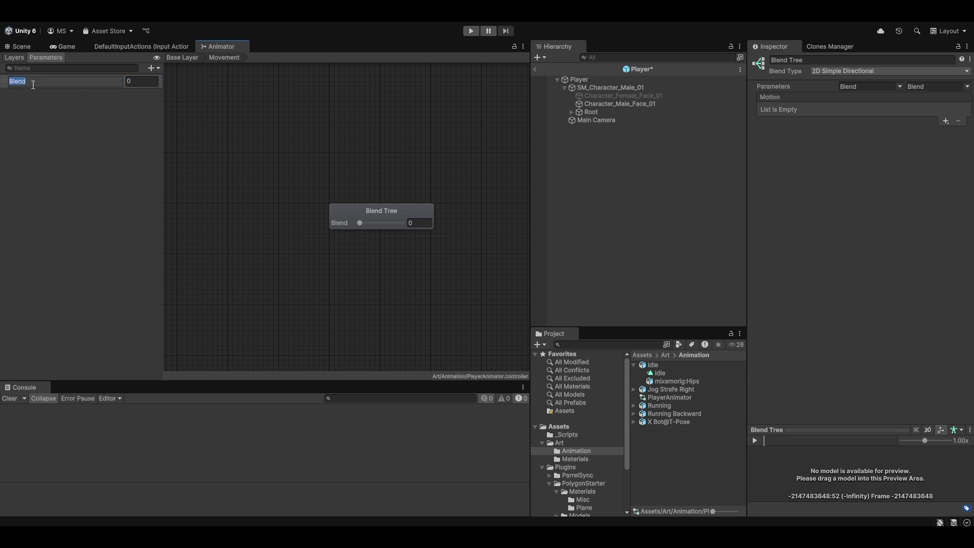
pyautogui.write('Forward')
pyautogui.press('Return')
pyautogui.click(153, 68)
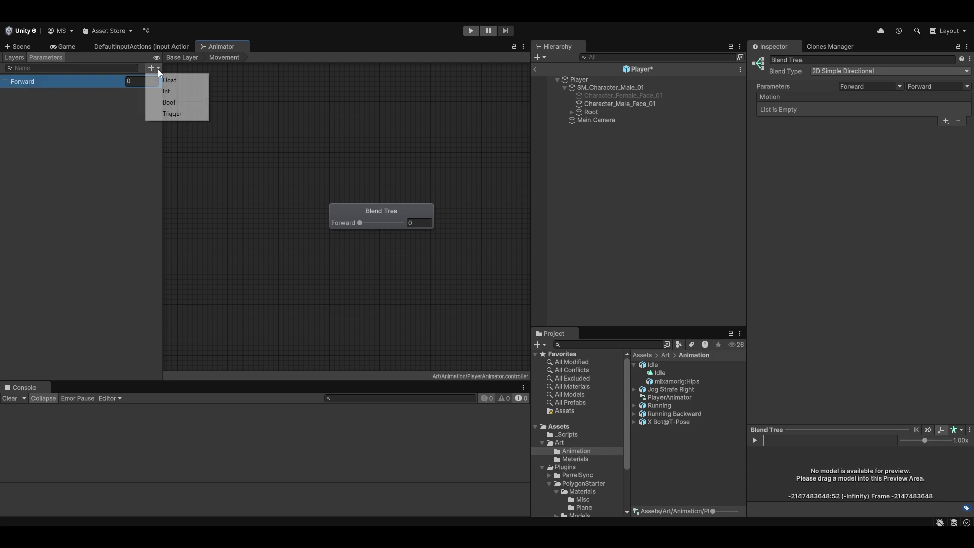
pyautogui.click(182, 81)
pyautogui.write('Right')
pyautogui.press('Return')
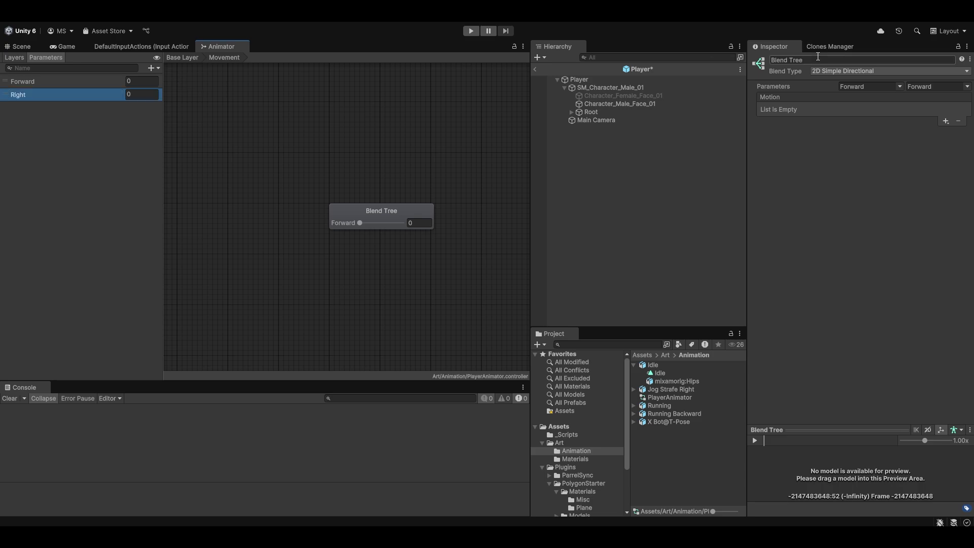
# Set the blend tree's first parameter to Right
pyautogui.click(901, 86)
pyautogui.click(947, 109)
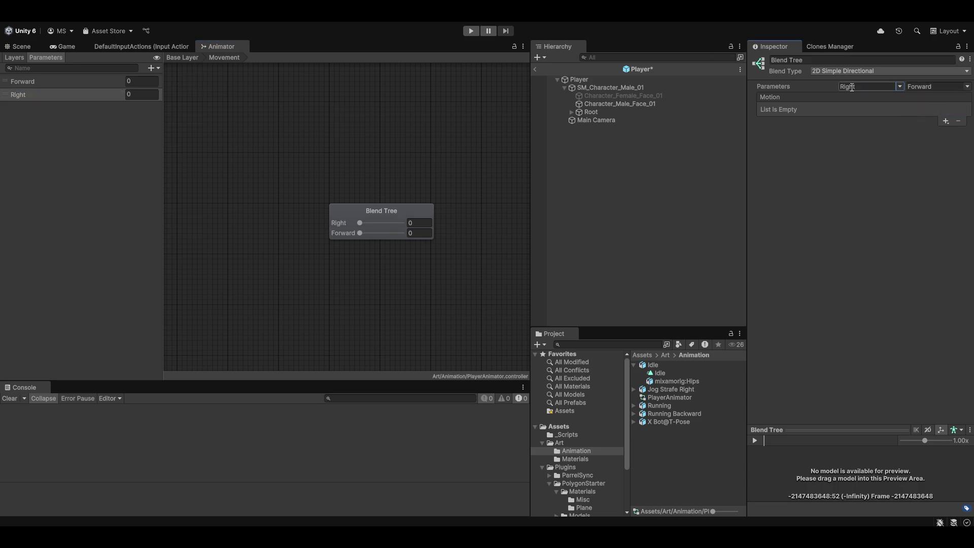
pyautogui.click(945, 121)
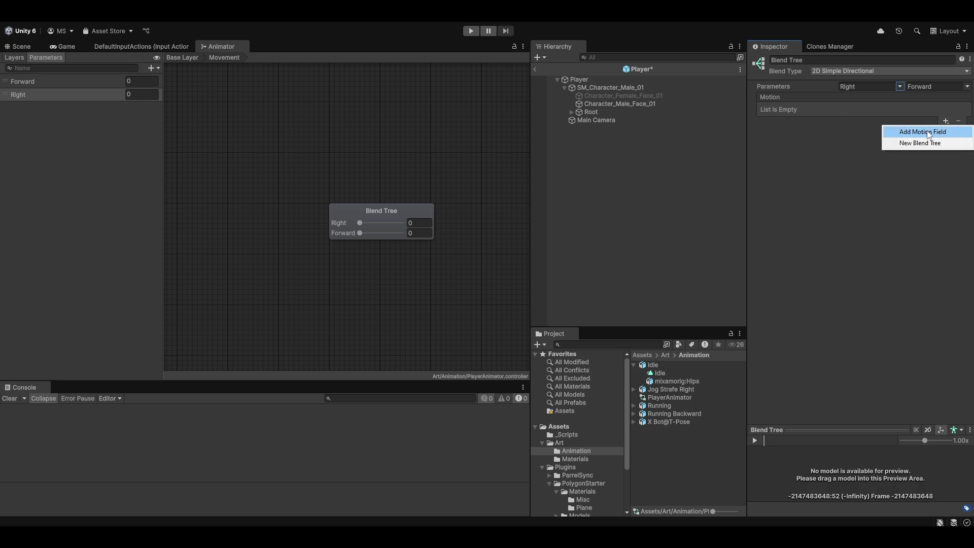
# Add four motion fields to the Movement blend tree, assigning Running to the first
pyautogui.click(929, 133)
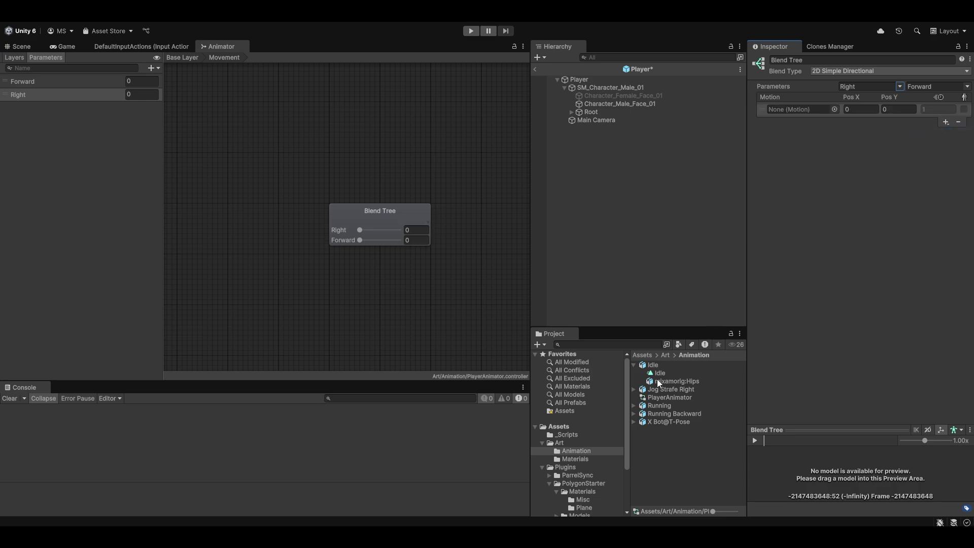
pyautogui.click(834, 110)
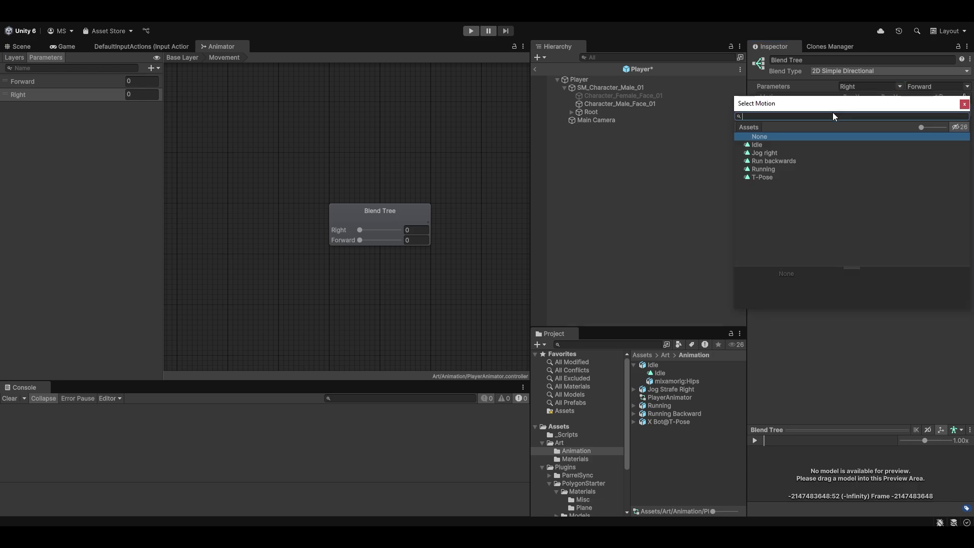
pyautogui.doubleClick(771, 169)
pyautogui.click(945, 120)
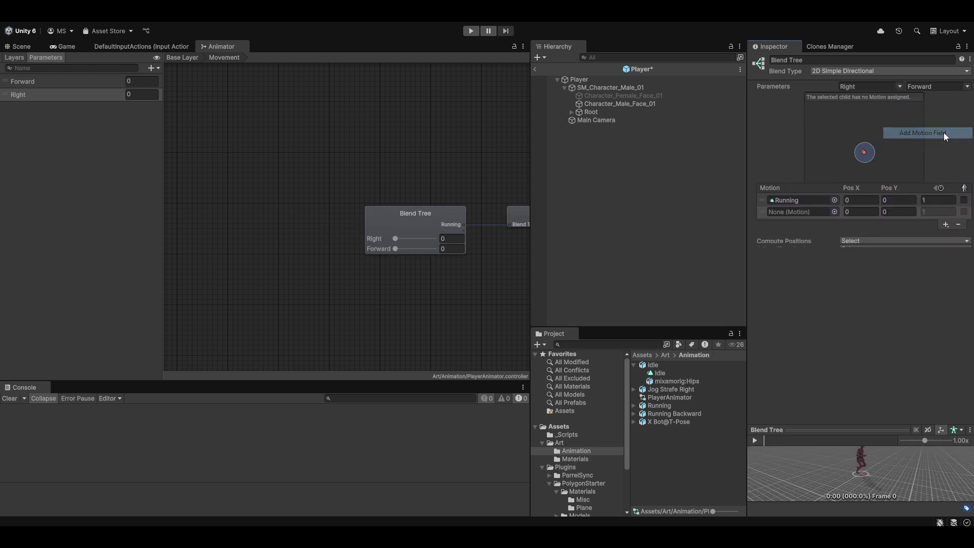
pyautogui.click(944, 132)
pyautogui.click(949, 261)
pyautogui.click(948, 269)
pyautogui.click(947, 275)
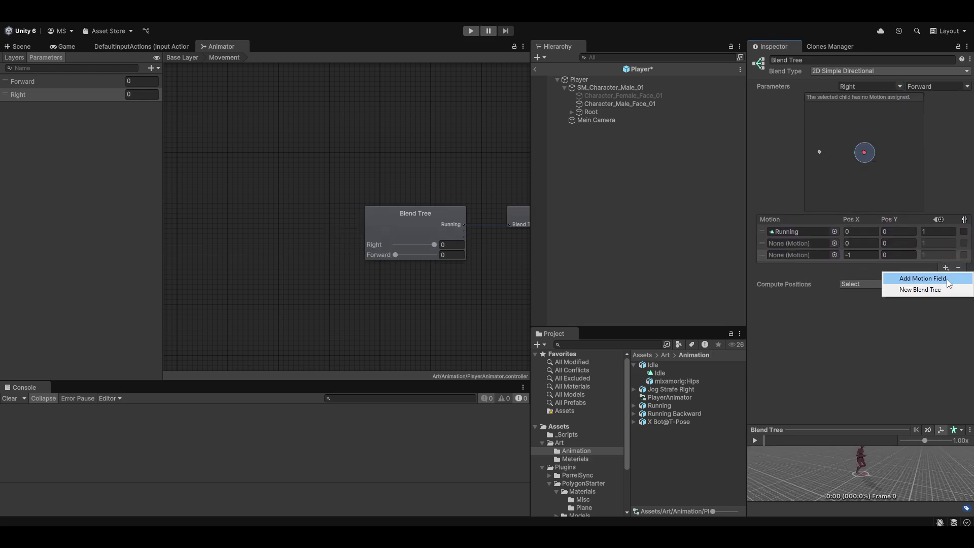
pyautogui.click(947, 279)
# Assign Run backwards and two Jog right clips, mirror the last, and keep positions at 0,0
pyautogui.click(835, 255)
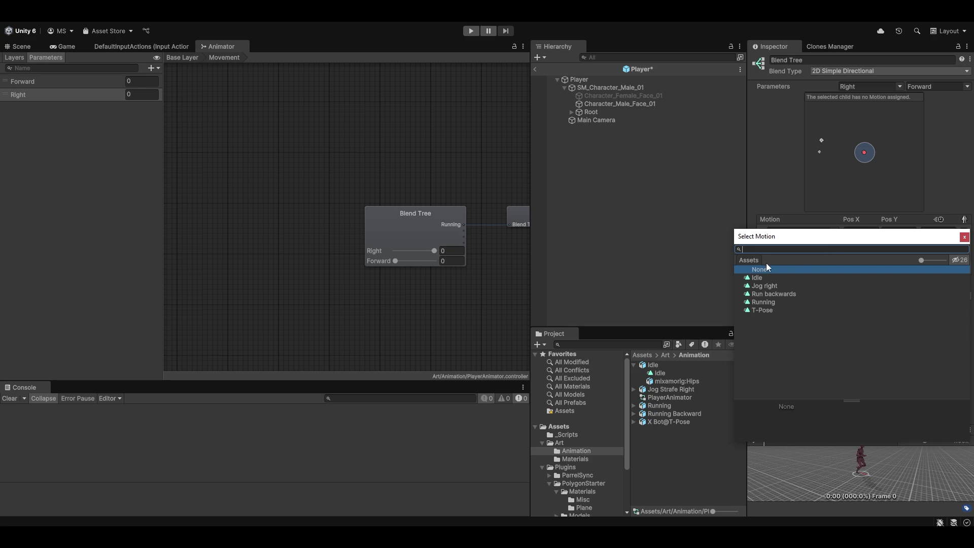
pyautogui.doubleClick(778, 294)
pyautogui.click(835, 254)
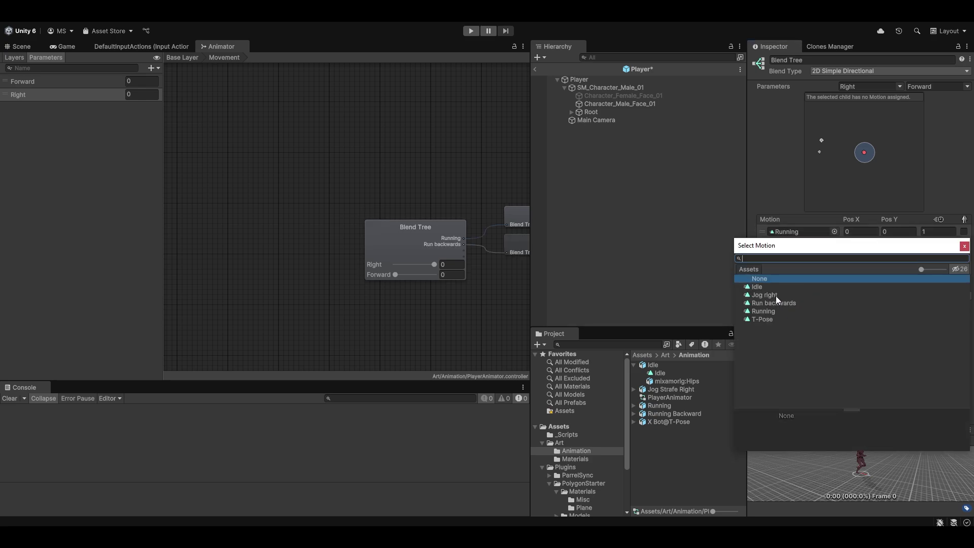
pyautogui.doubleClick(775, 297)
pyautogui.click(834, 266)
pyautogui.doubleClick(767, 307)
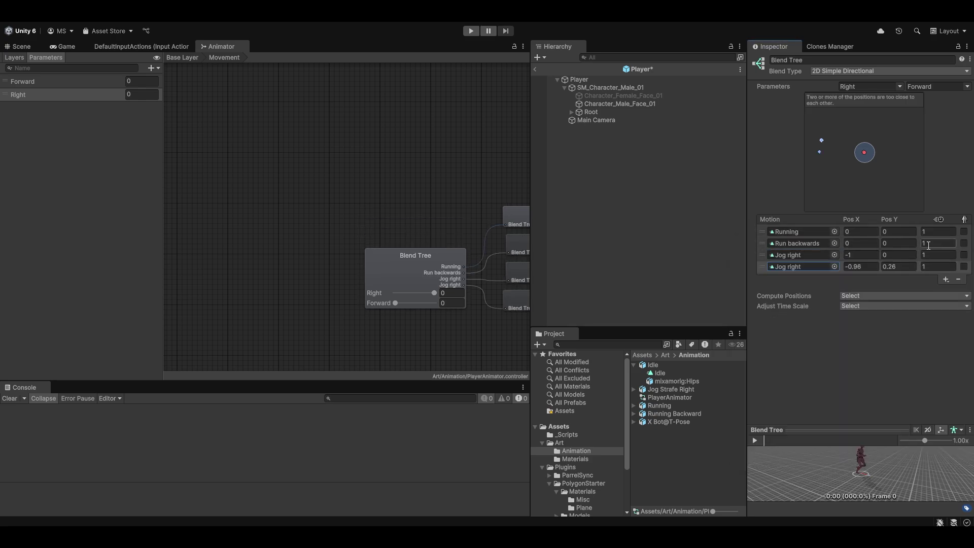
pyautogui.click(964, 267)
pyautogui.hotkey('ctrl', 'z')
pyautogui.hotkey('ctrl', 'z')
pyautogui.hotkey('ctrl', 'z')
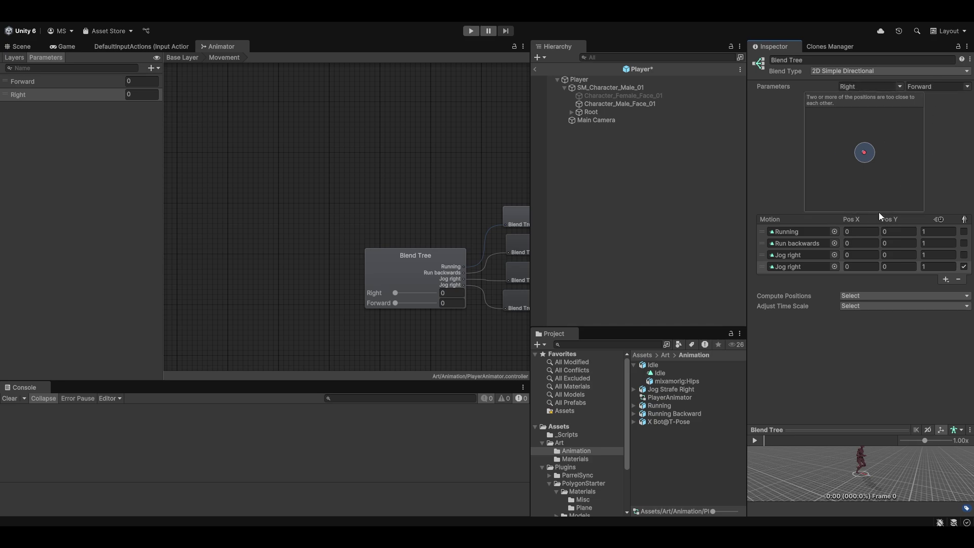
pyautogui.click(897, 234)
# Set Running's Pos Y to 1 and Run backwards' Pos Y to -1
pyautogui.write('1')
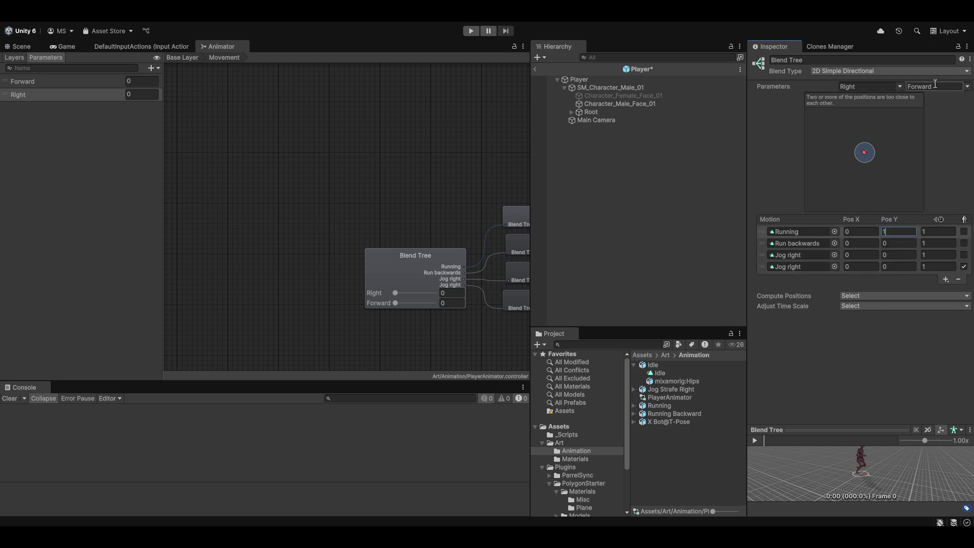
pyautogui.click(894, 243)
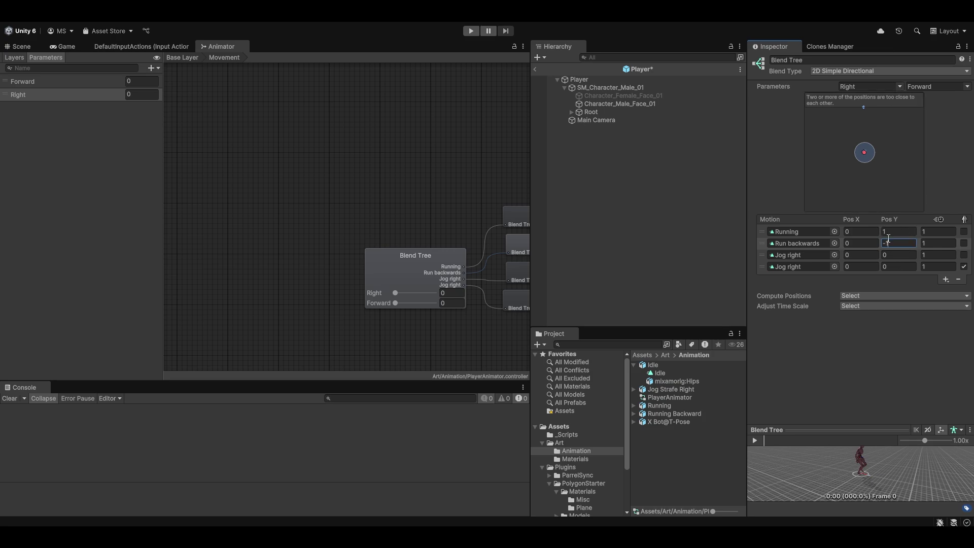
pyautogui.click(863, 257)
# Set Jog right's Pos X to 1 and the mirrored Jog right's to -1, then preview the Right/Forward blend
pyautogui.click(862, 256)
pyautogui.write('1')
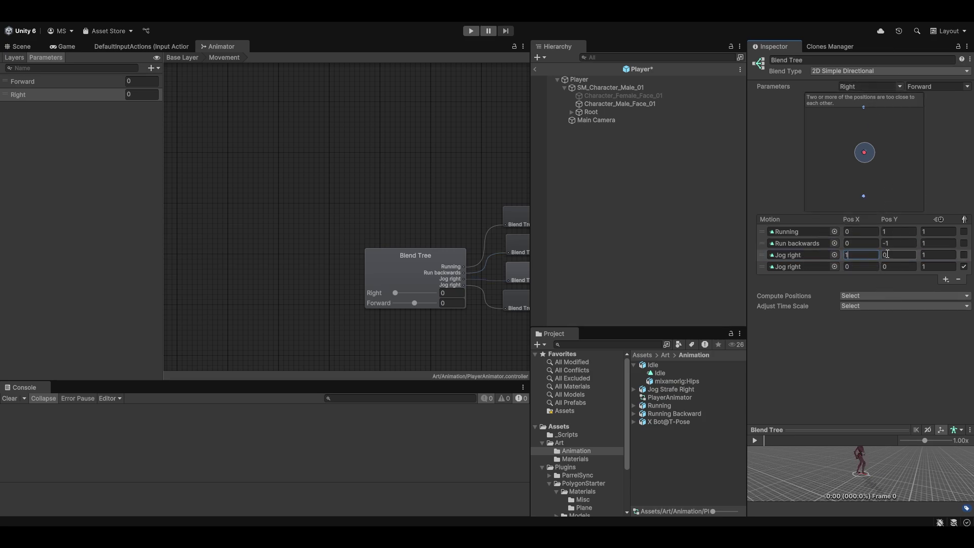
pyautogui.click(888, 255)
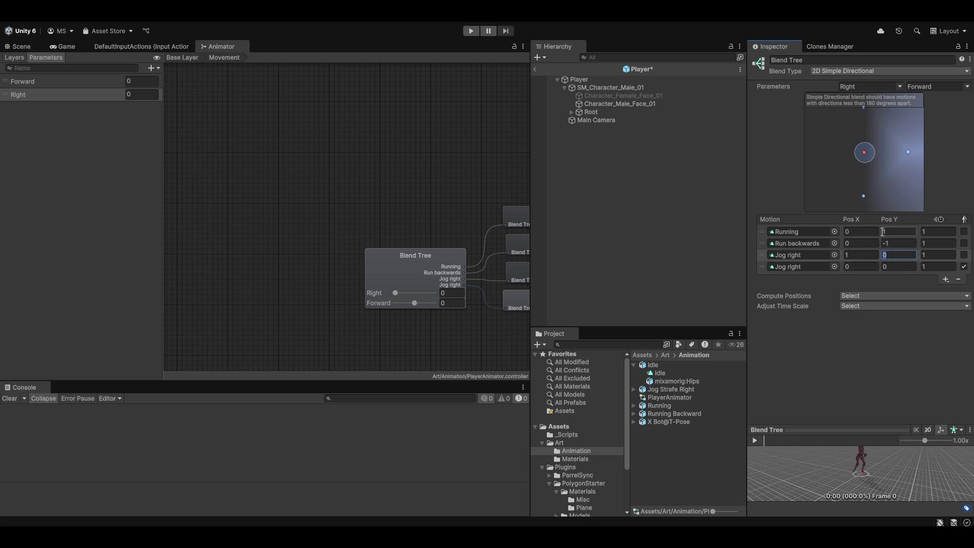
pyautogui.click(862, 267)
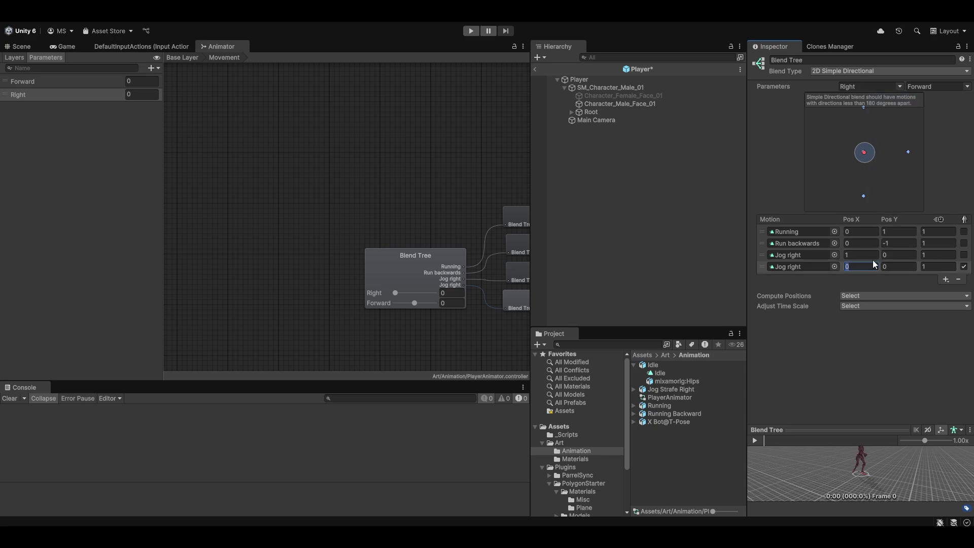
pyautogui.press('Return')
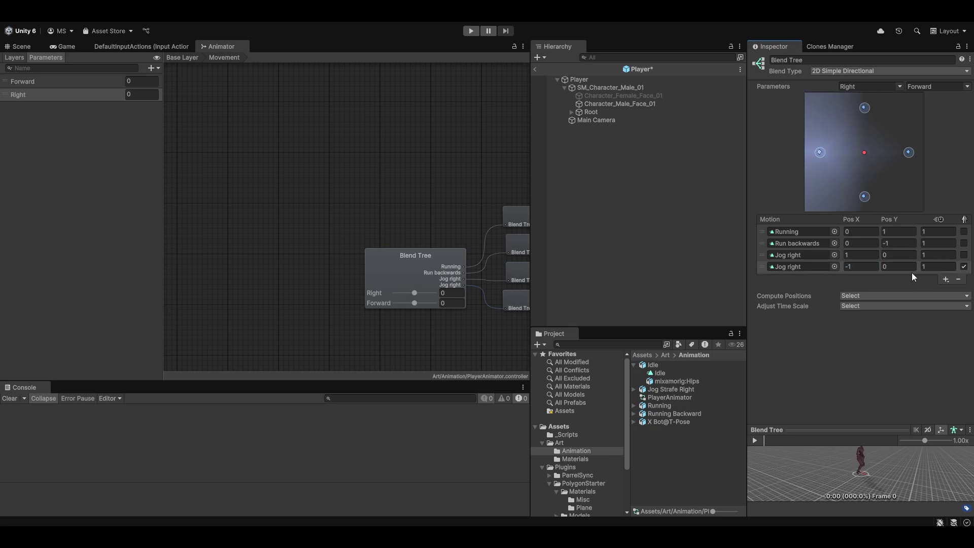
pyautogui.click(414, 293)
pyautogui.moveTo(414, 295)
pyautogui.mouseDown()
pyautogui.moveTo(432, 294)
pyautogui.moveTo(412, 294)
pyautogui.moveTo(428, 303)
pyautogui.moveTo(406, 302)
pyautogui.moveTo(417, 303)
pyautogui.mouseUp()
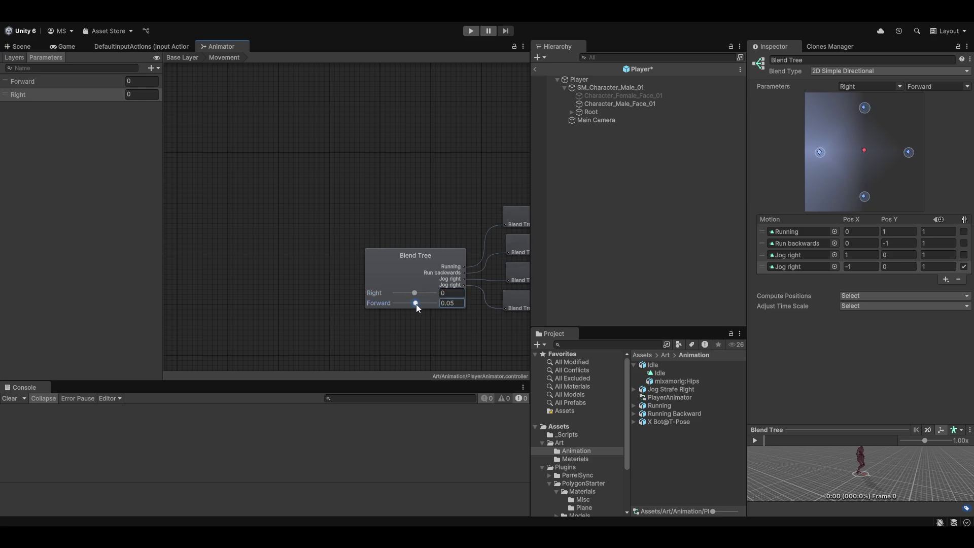